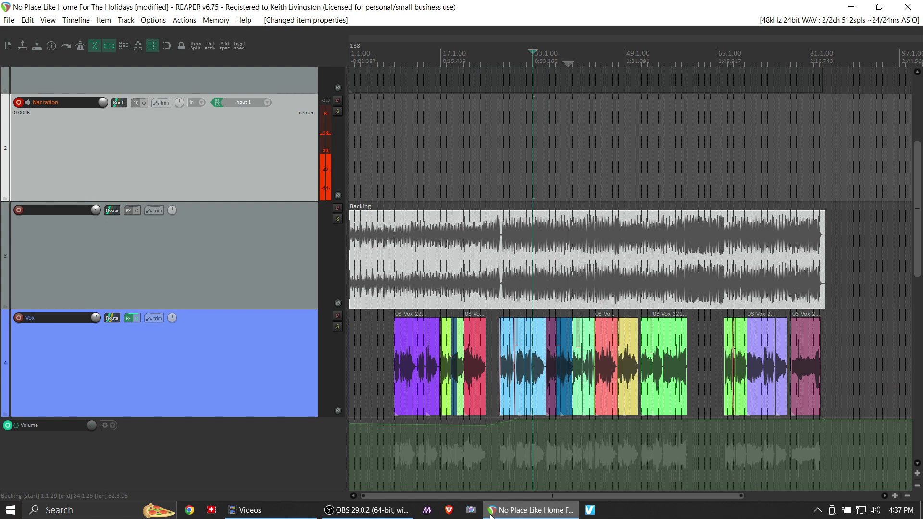
Start playback from the empty timeline stretch and take the Narration track out of record-arm.
click(567, 187)
key(space)
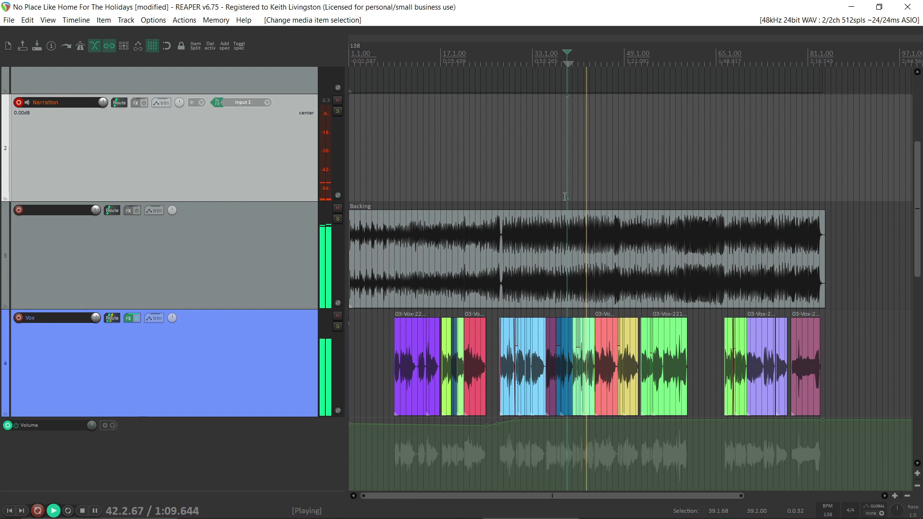
click(16, 104)
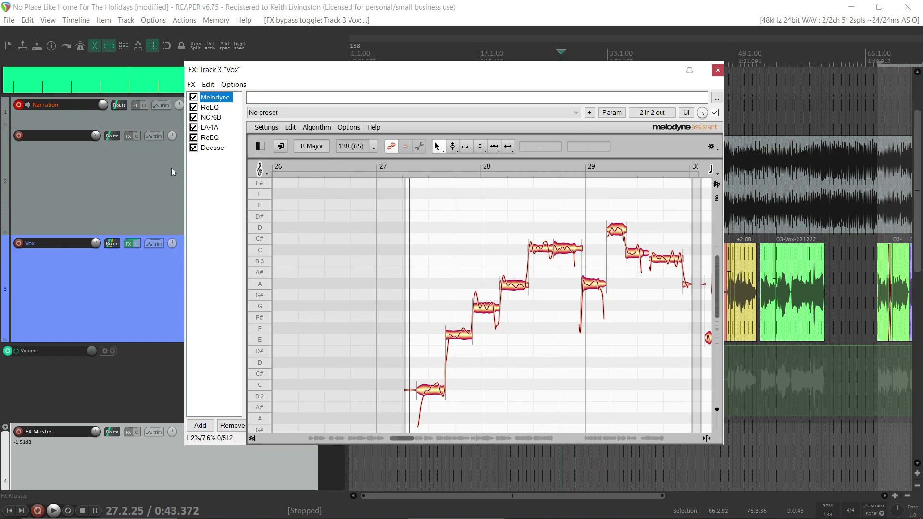
click(211, 98)
click(209, 108)
click(211, 118)
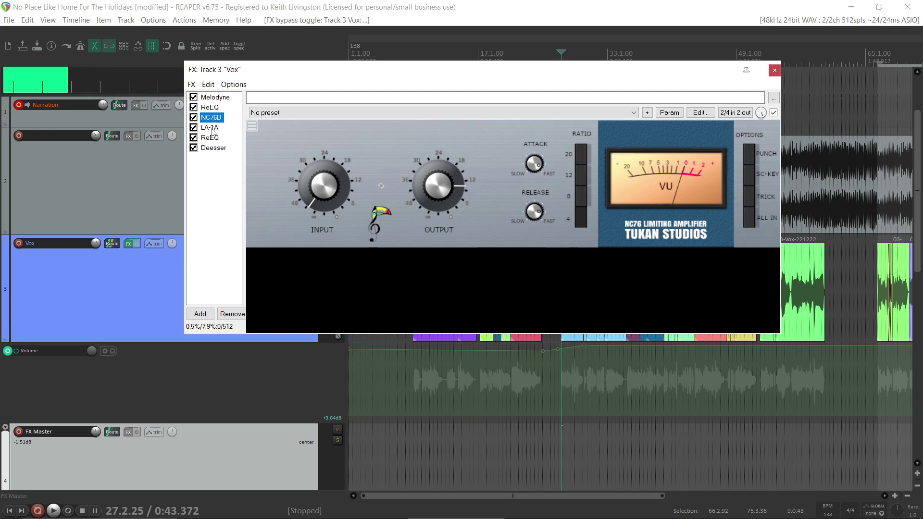
click(213, 128)
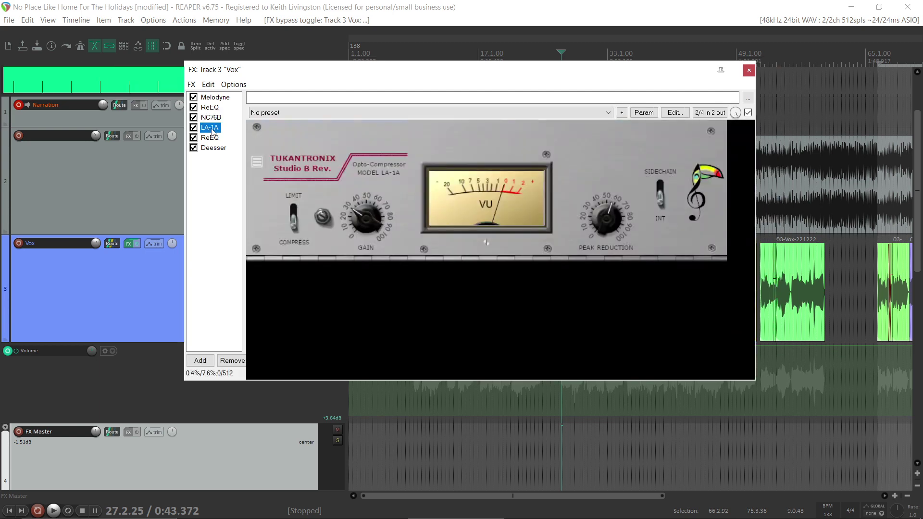
click(212, 139)
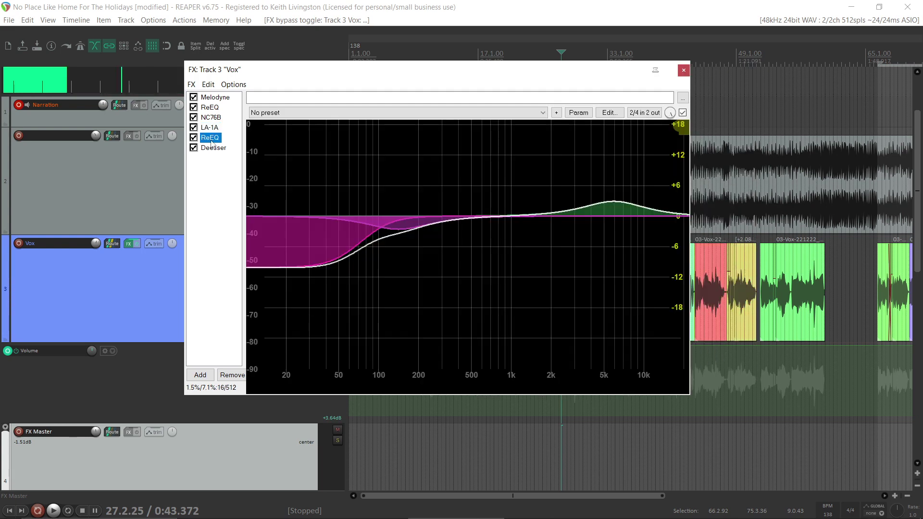
click(213, 148)
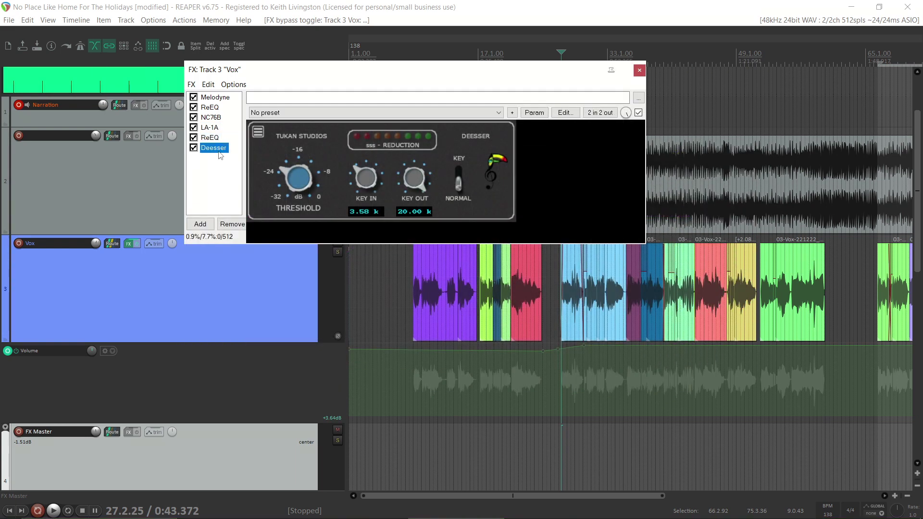
click(219, 99)
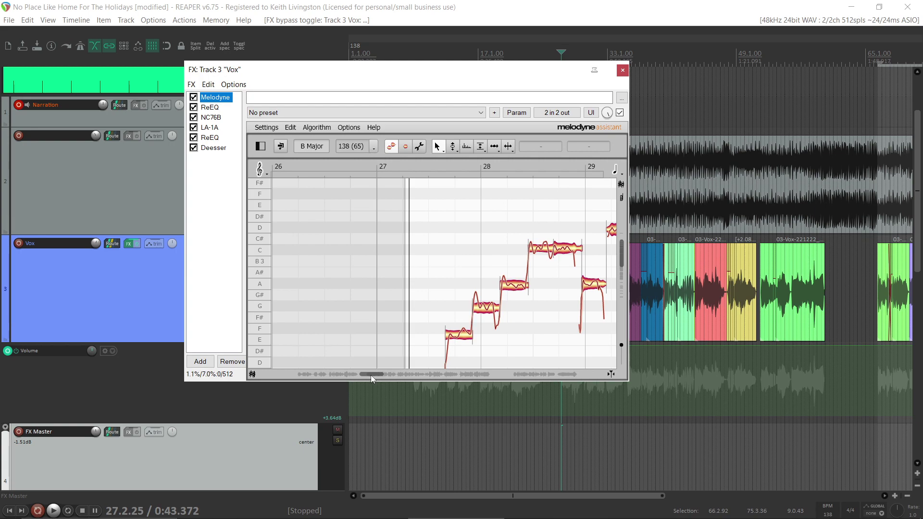
Reframe Melodyne's note view, enlarge the FX window, and compare Melodyne bypassed during playback.
drag(370, 375, 373, 375)
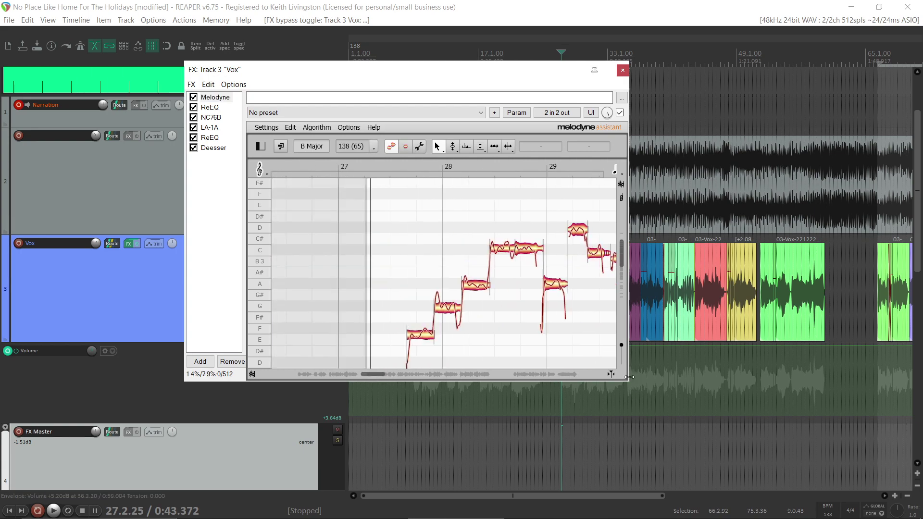
drag(629, 377, 802, 491)
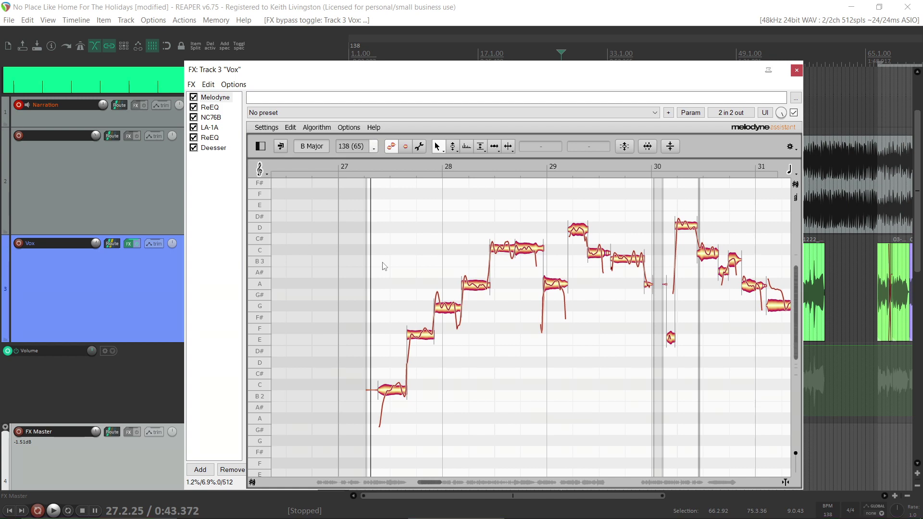
key(space)
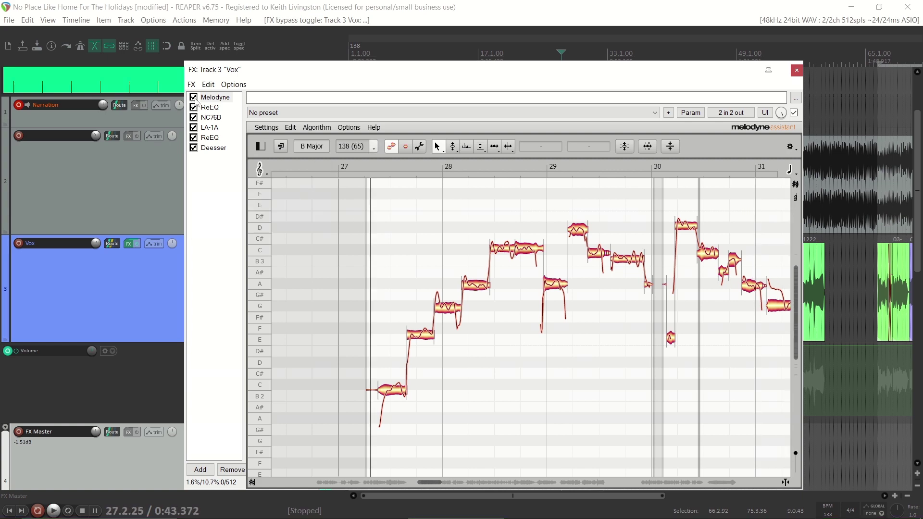
click(194, 98)
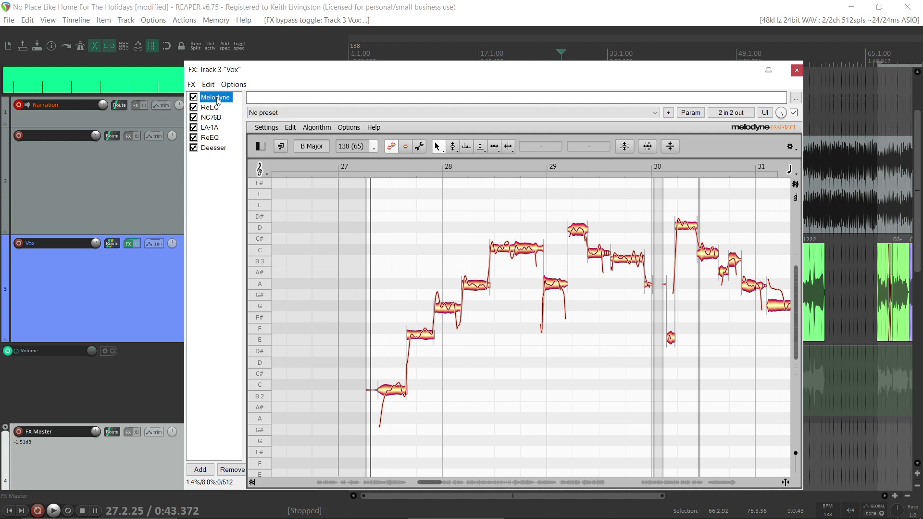
Show the first ReEQ: low cut, mid dip, +1.9 dB at 2.63 kHz, +4.9 dB near 7.6 kHz.
click(212, 108)
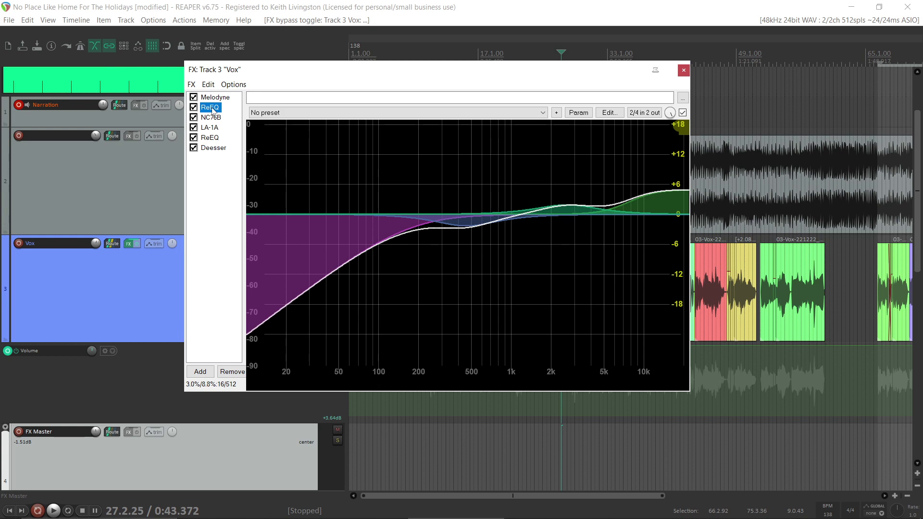
click(431, 514)
mouse_move(413, 228)
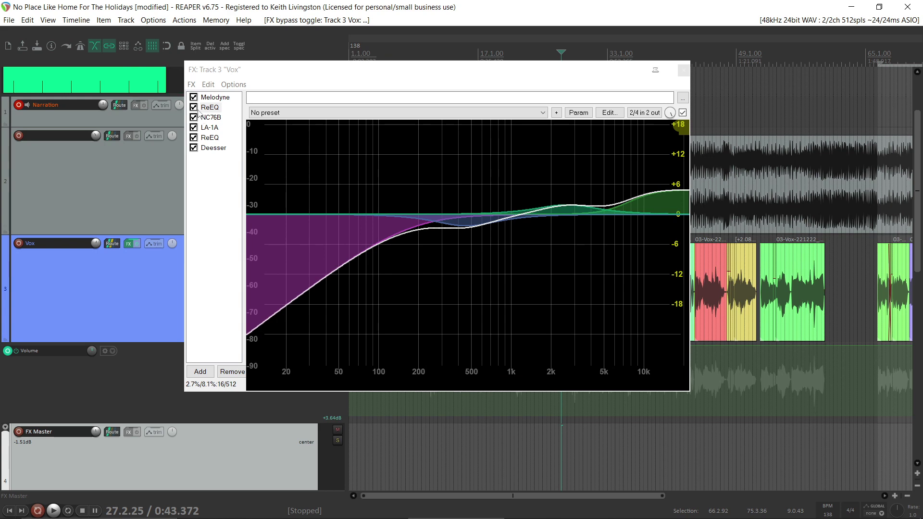
Play the vocal through the first ReEQ, bypass it for comparison, then stop.
key(space)
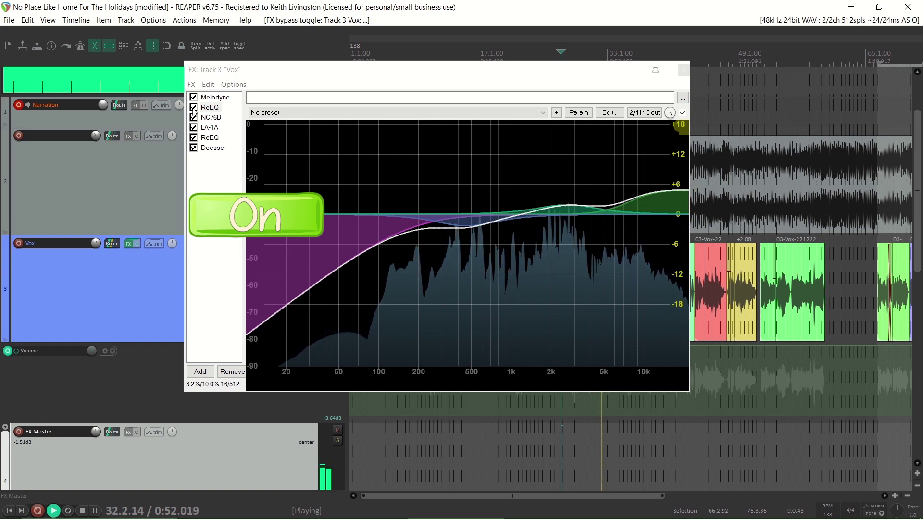
click(194, 107)
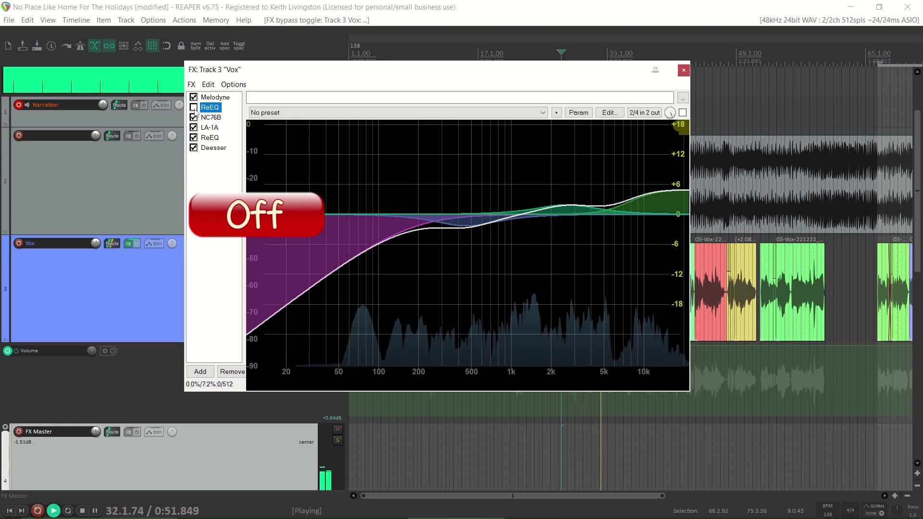
key(space)
Solo the Vox track and compare the first ReEQ on versus off during playback.
drag(278, 76, 501, 79)
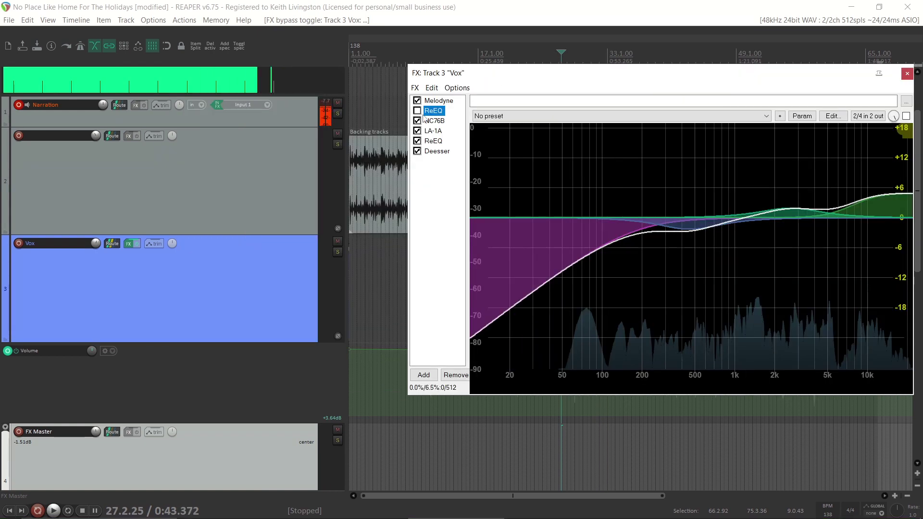
click(339, 251)
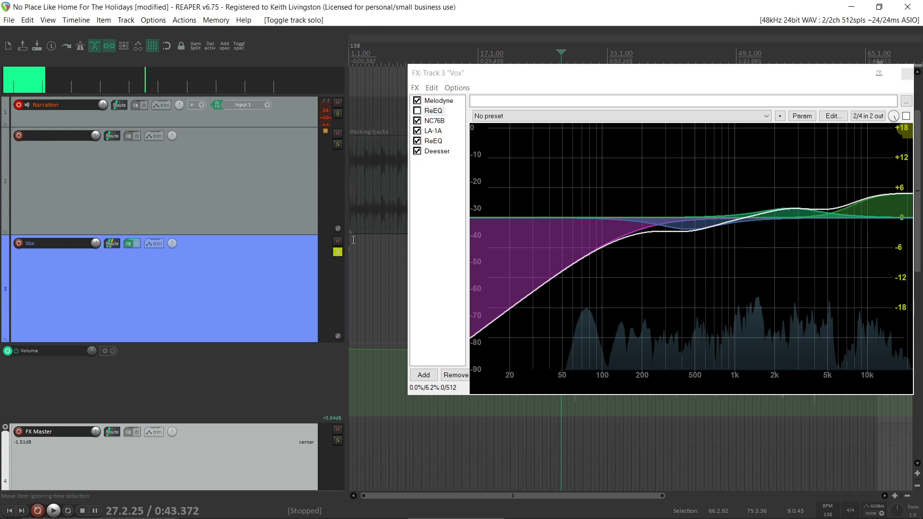
drag(533, 73, 356, 71)
key(space)
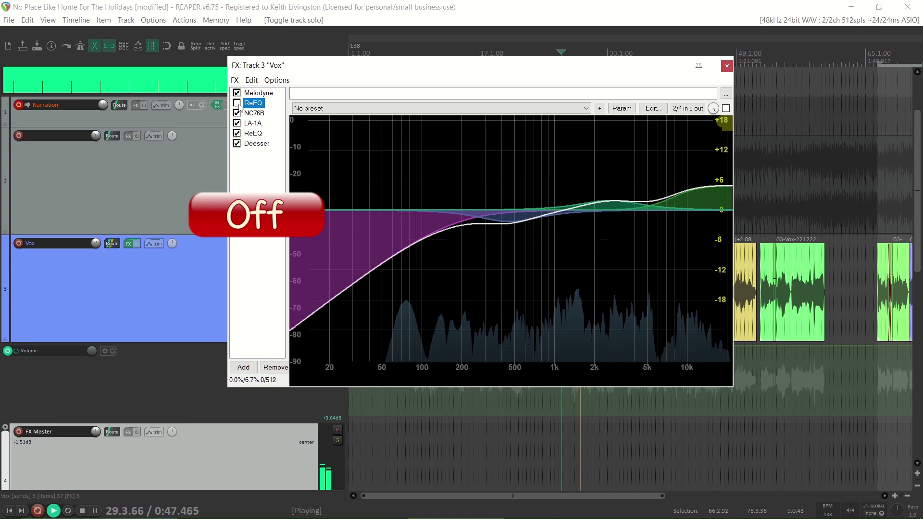
drag(300, 66, 465, 68)
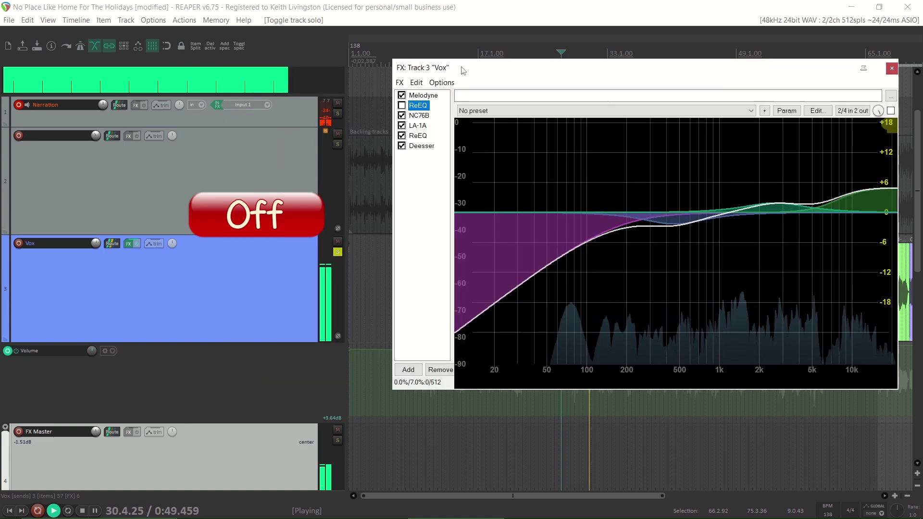
click(407, 109)
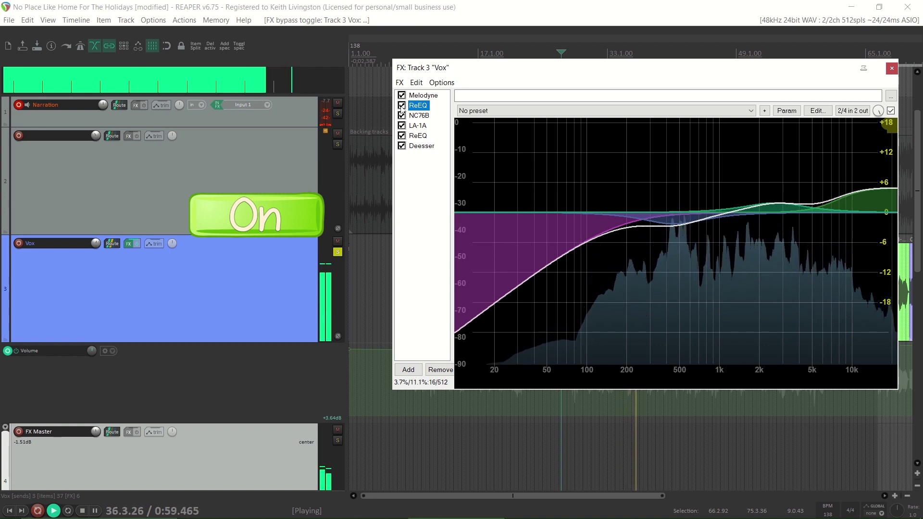
click(402, 106)
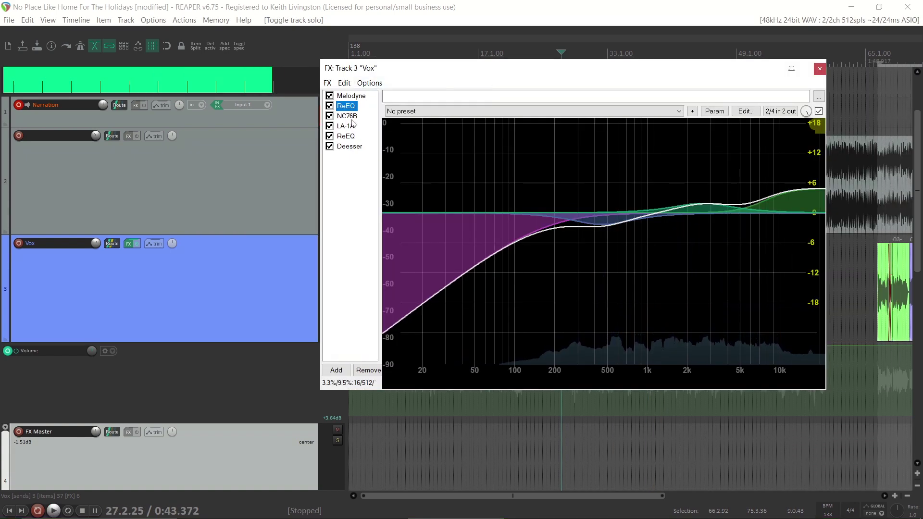
Show the NC76B compressor and compare it bypassed versus active during playback.
click(353, 118)
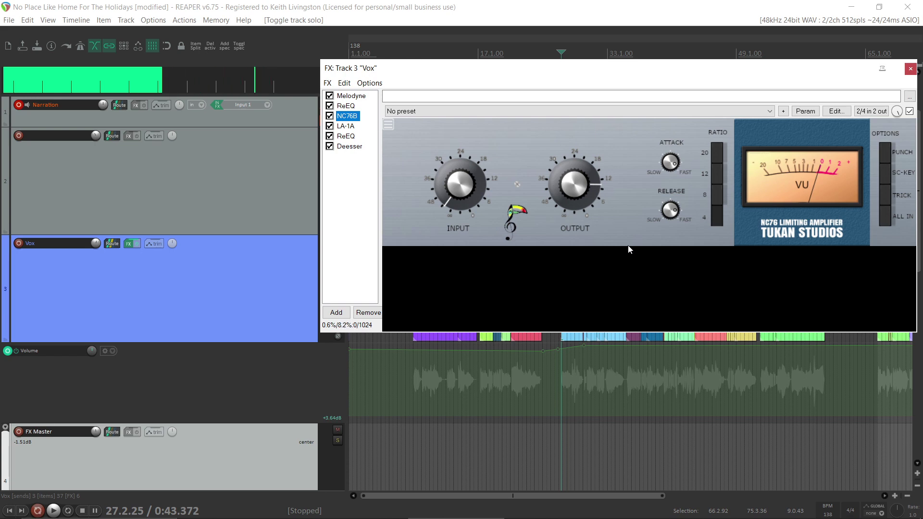
key(space)
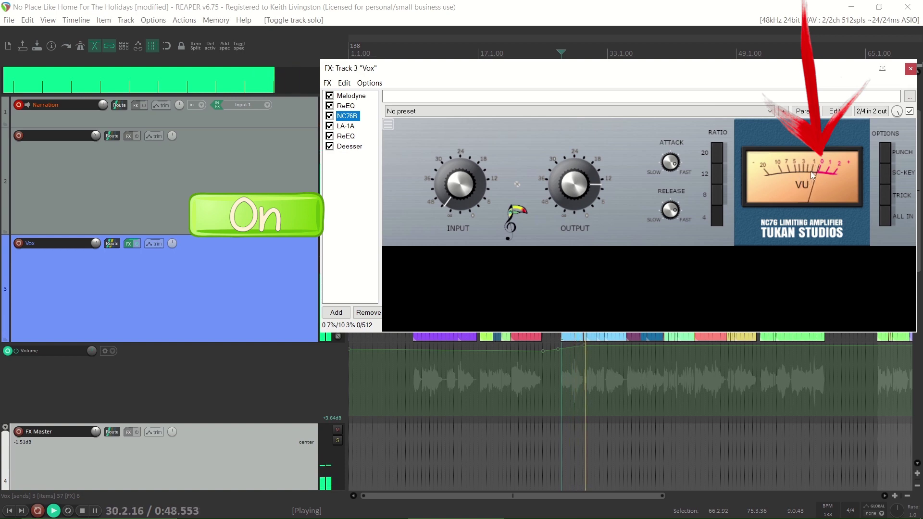
click(330, 116)
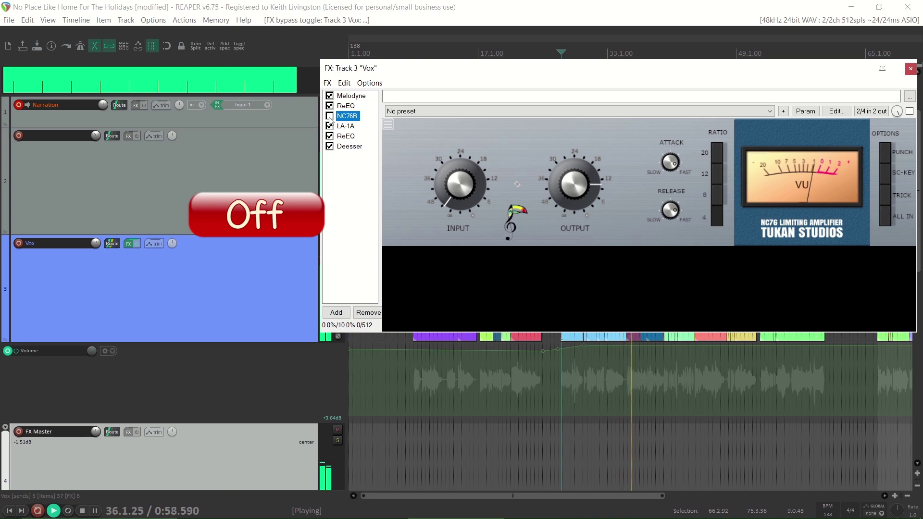
click(329, 116)
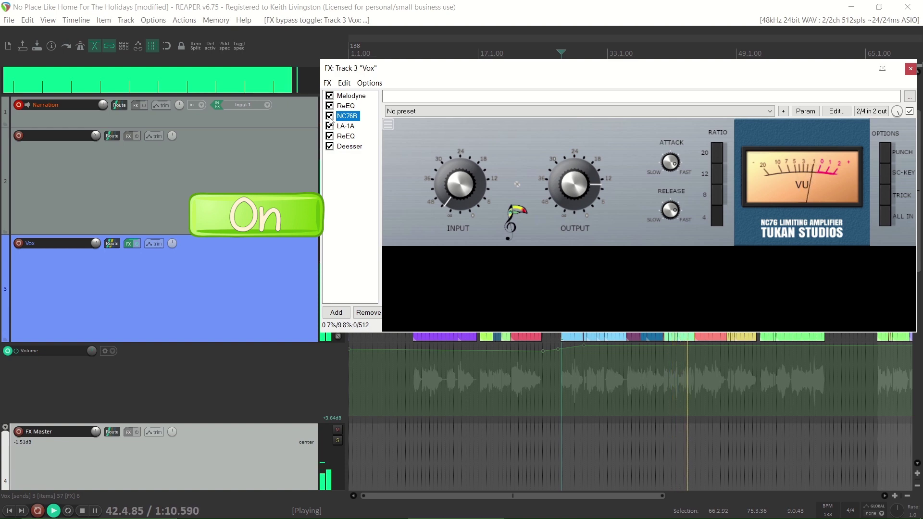
Stop playback with the play position set near the song start.
key(alt)
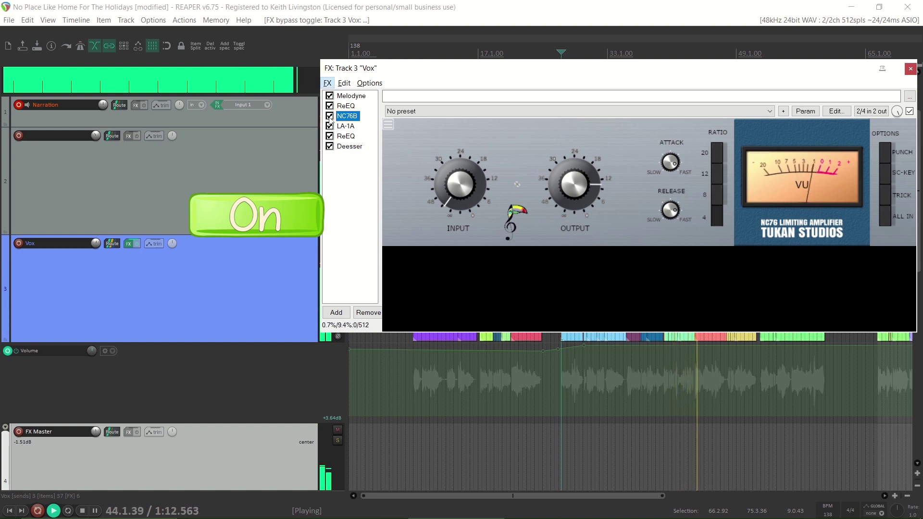
key(space)
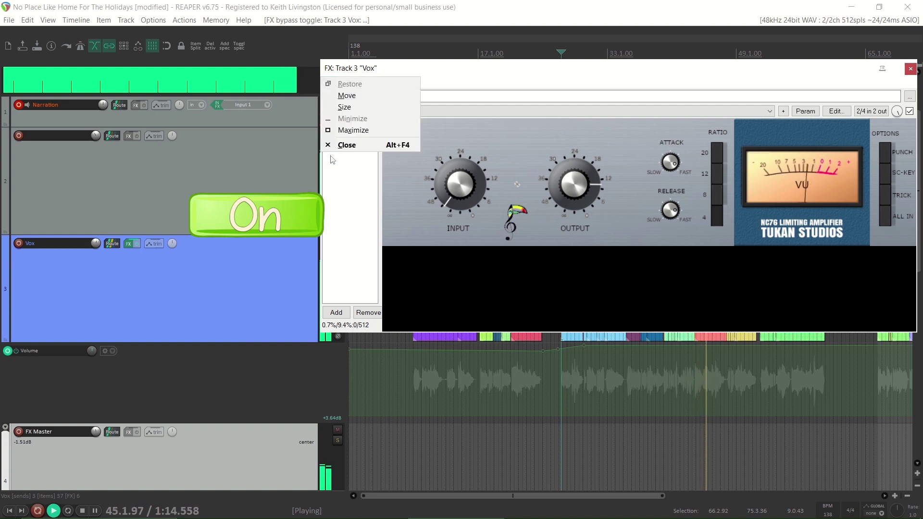
click(404, 397)
key(space)
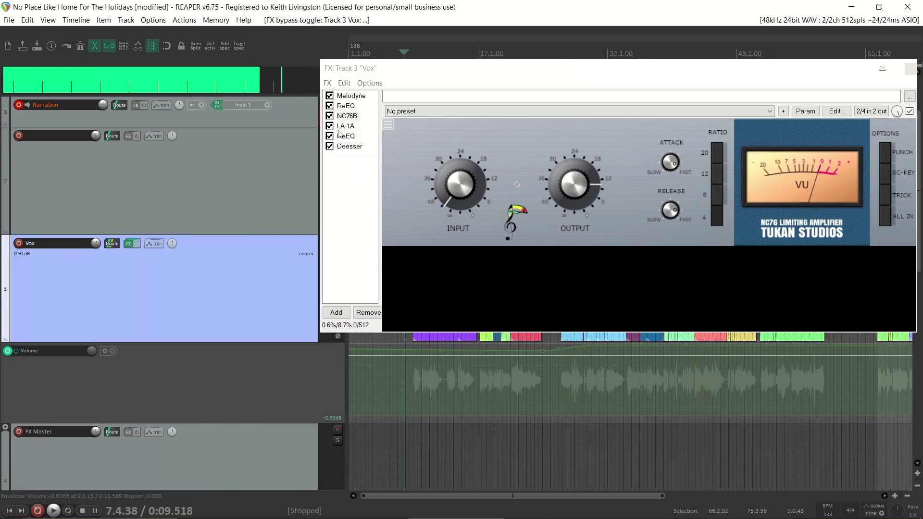
Show the LA-1A compressor and compare it on and off during playback, leaving it enabled.
click(343, 126)
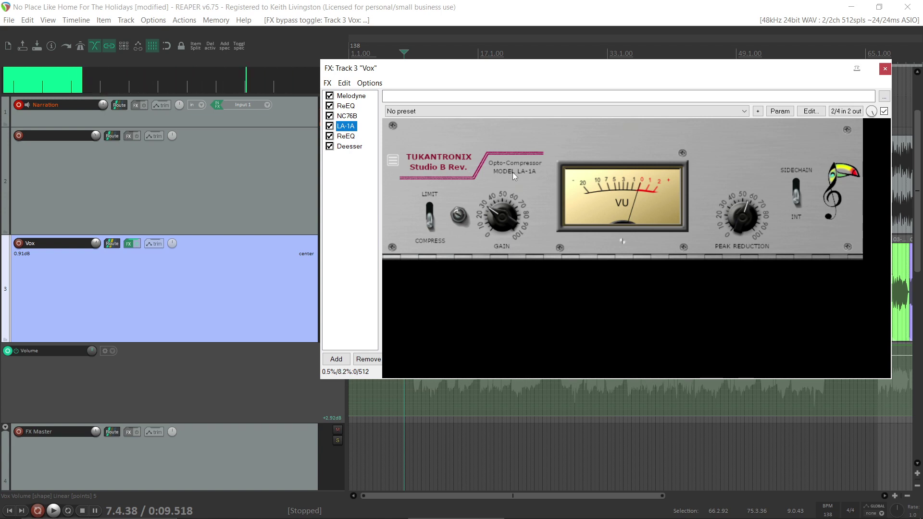
key(space)
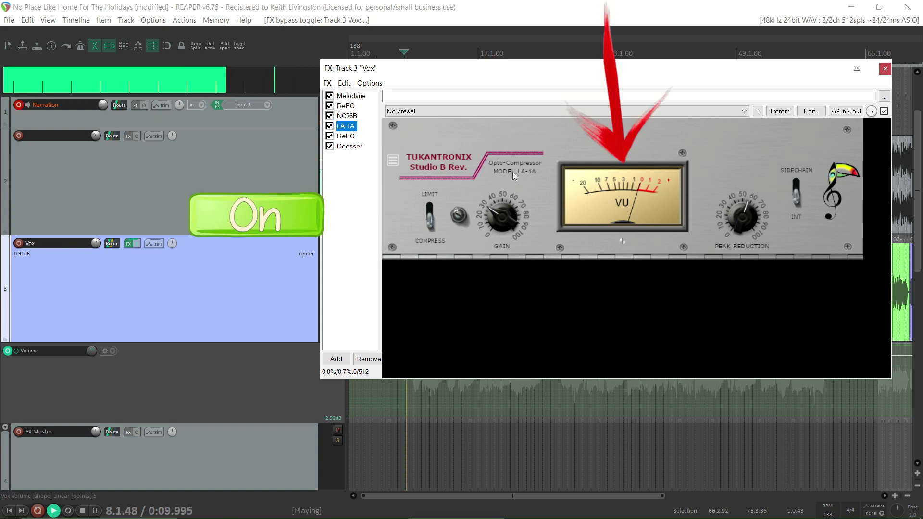
click(329, 126)
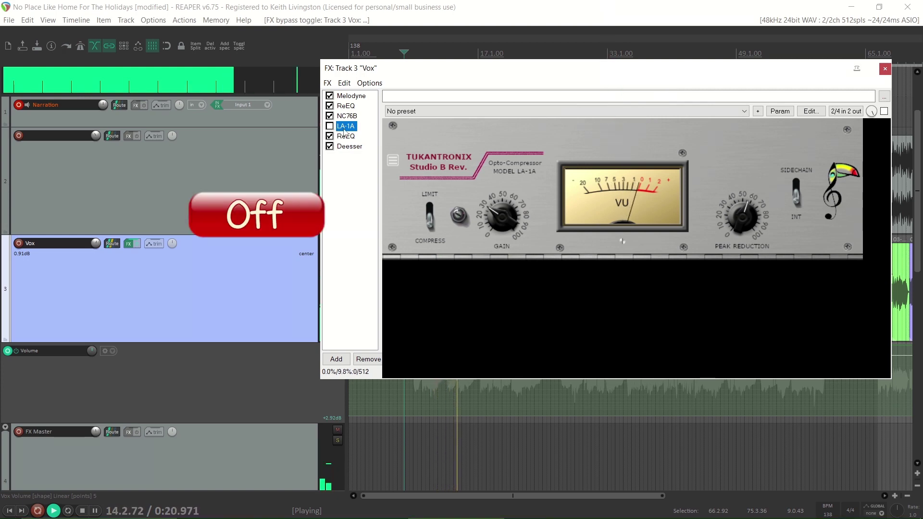
click(330, 126)
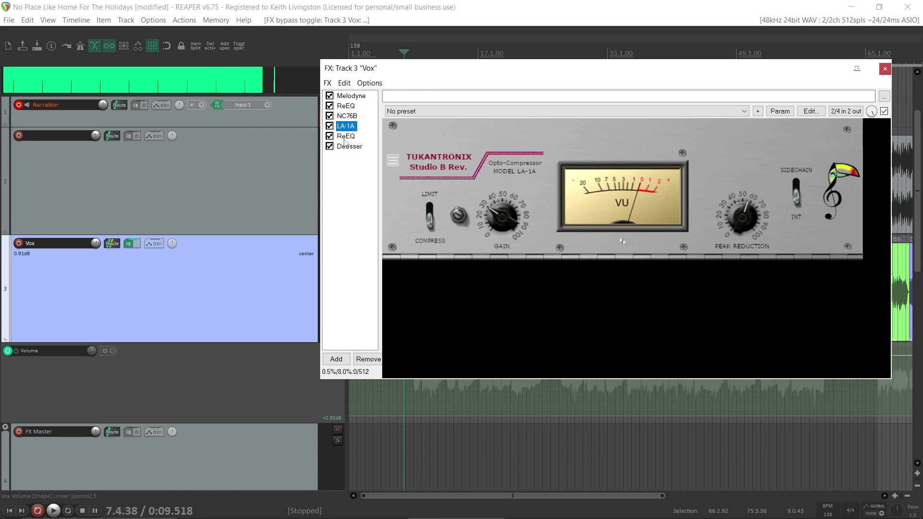
Display the Tukan Studios Deesser, keyed in at 3.58 k and out at 20.00 k.
click(344, 139)
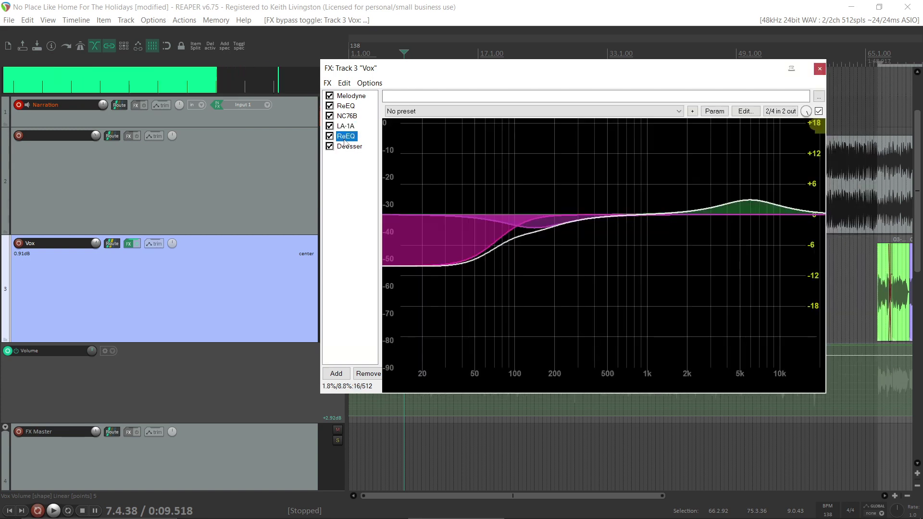
mouse_move(469, 265)
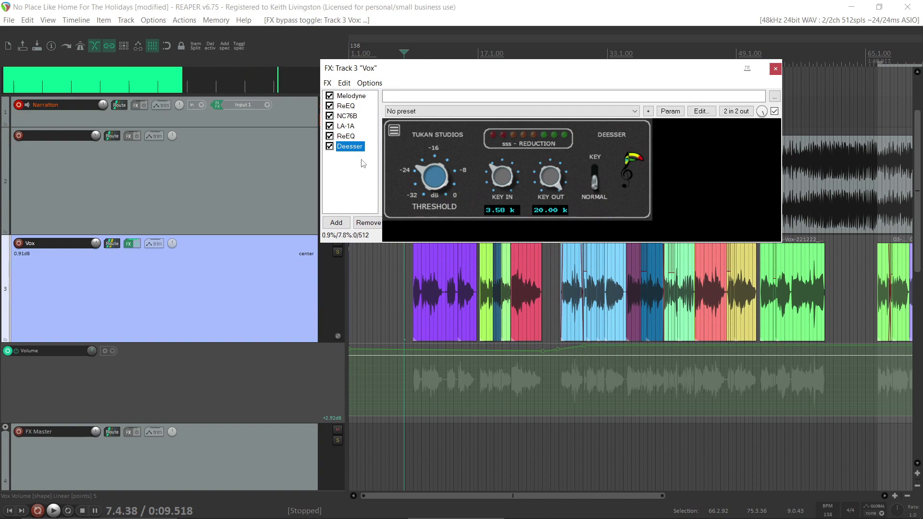
click(561, 276)
key(space)
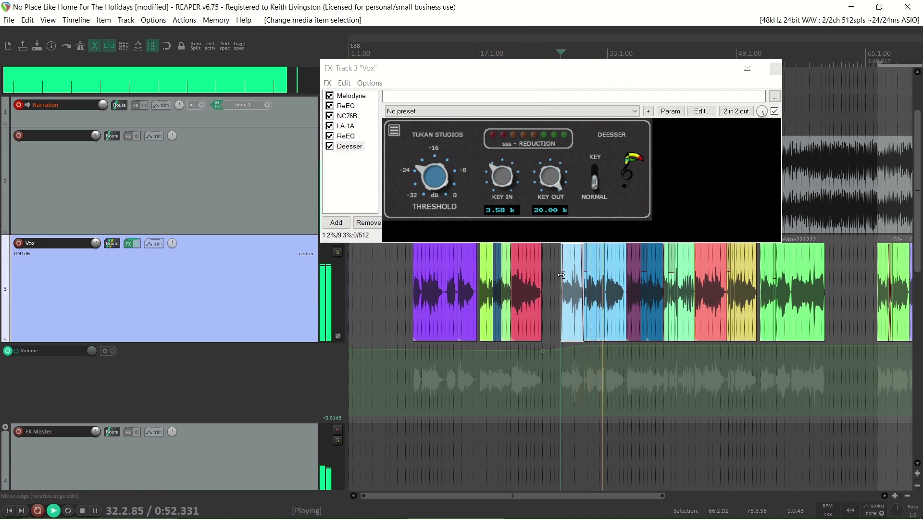
key(space)
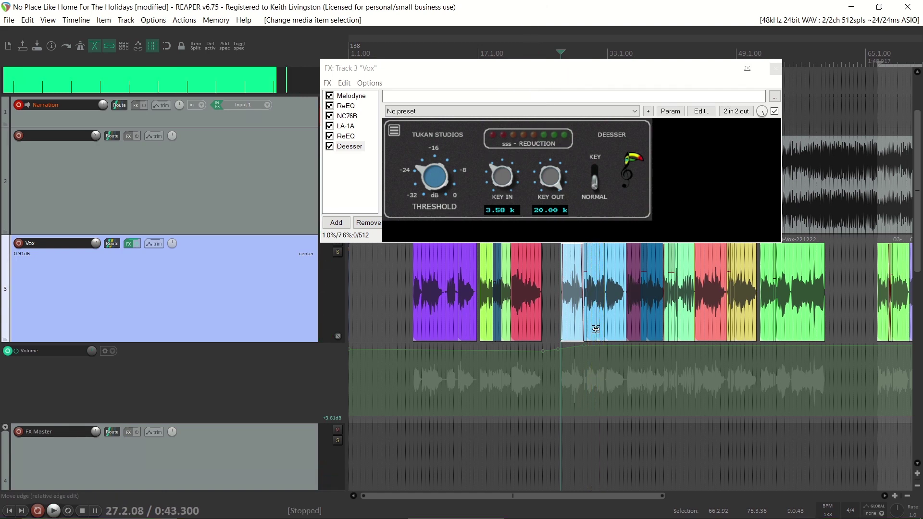
click(591, 383)
key(space)
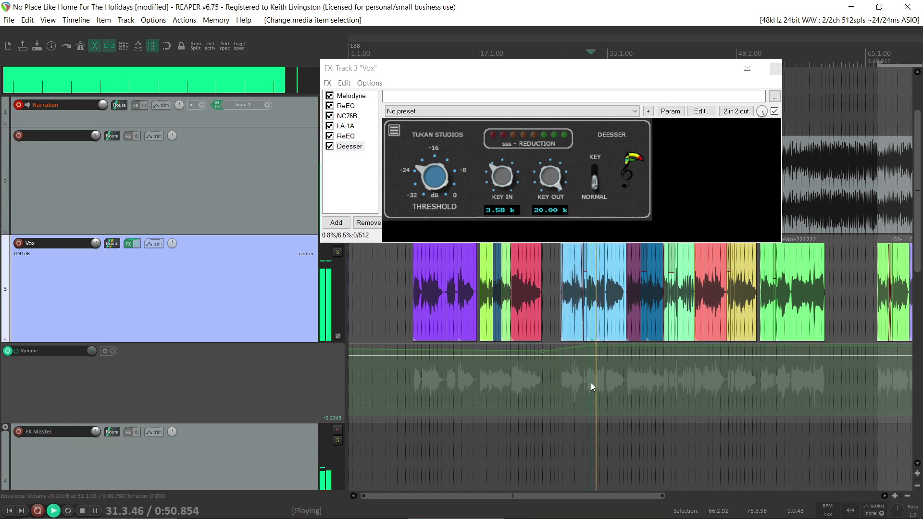
key(space)
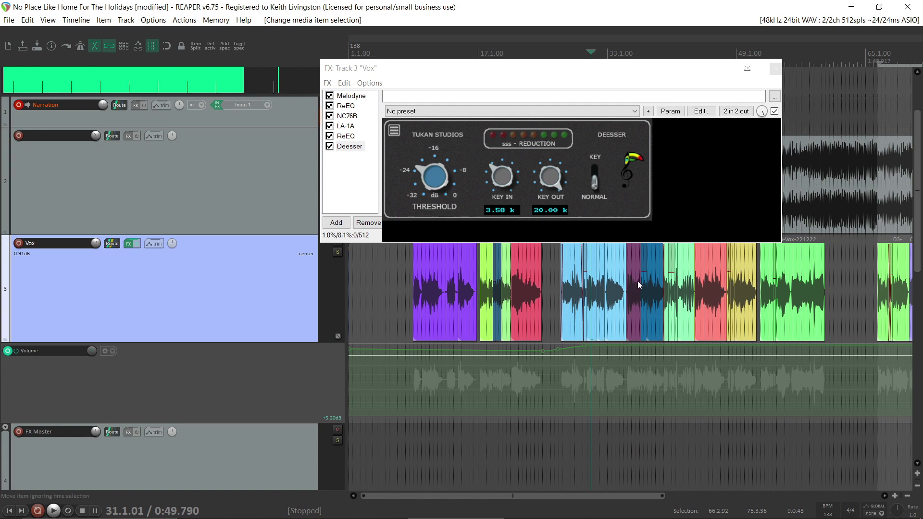
click(632, 362)
key(space)
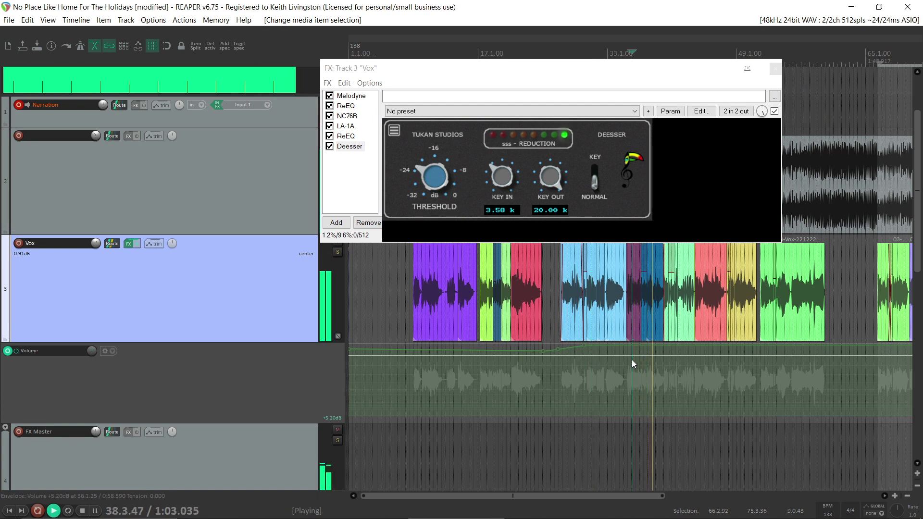
key(space)
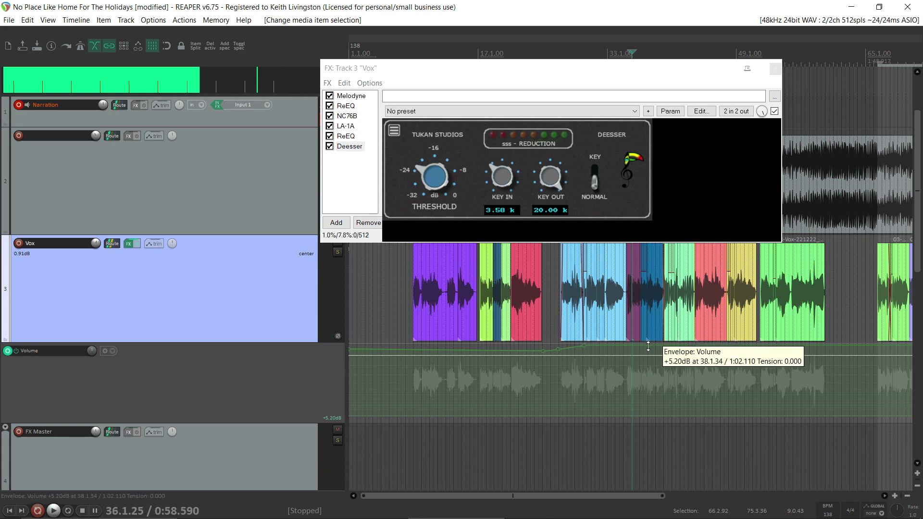
click(651, 426)
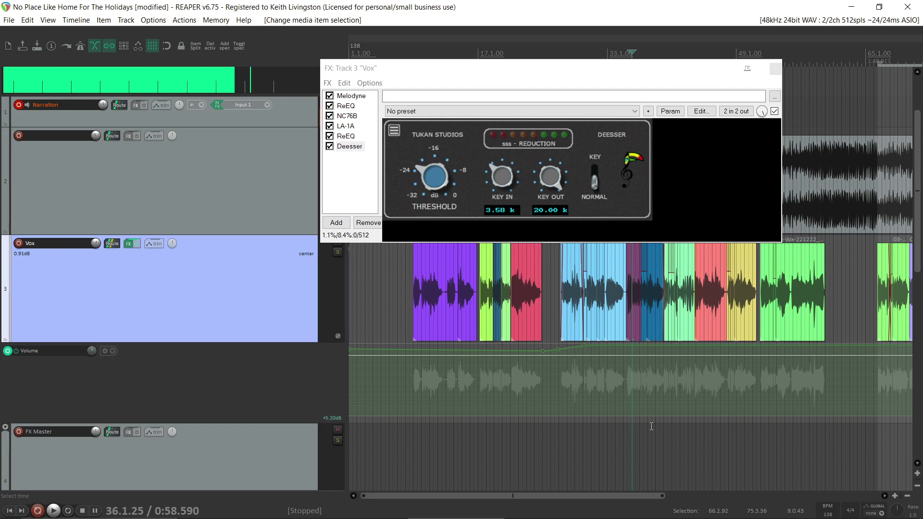
key(space)
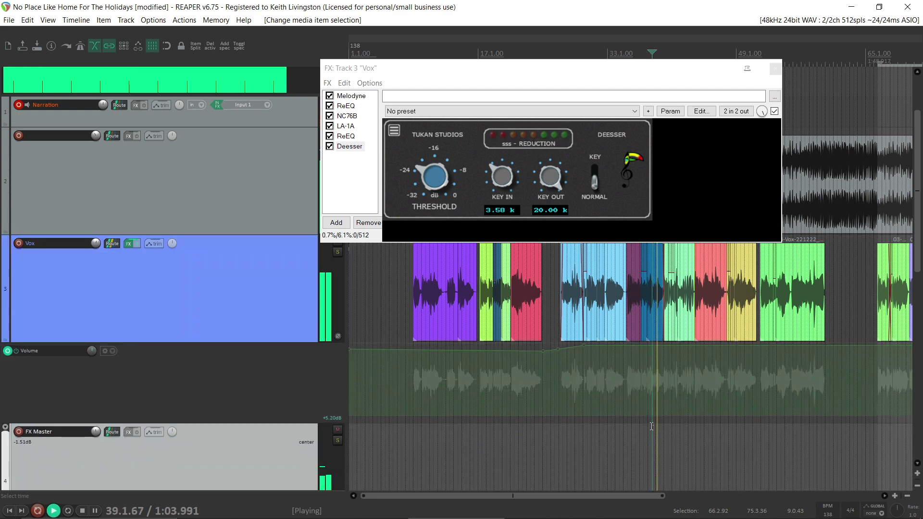
key(space)
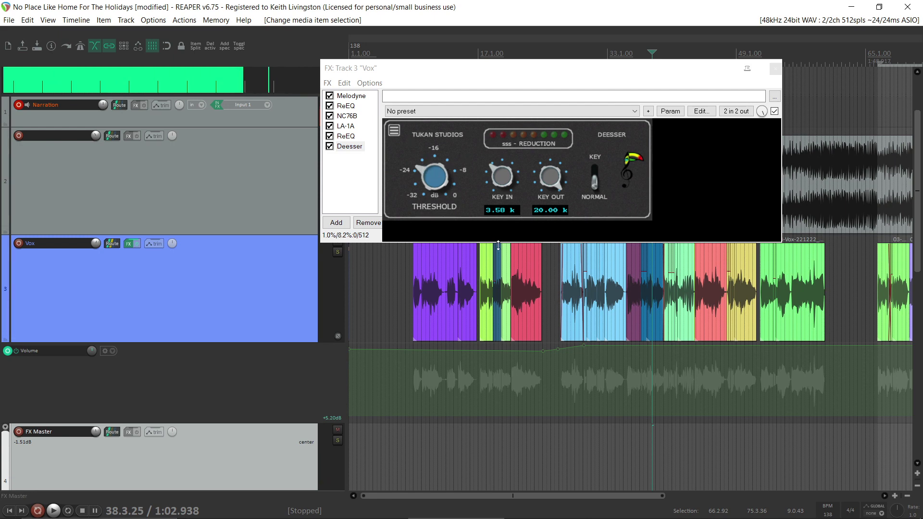
click(558, 248)
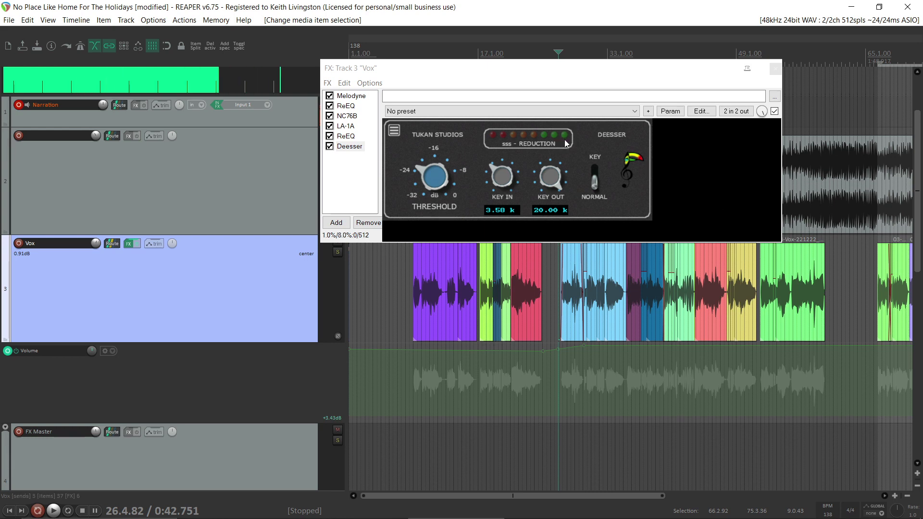
key(space)
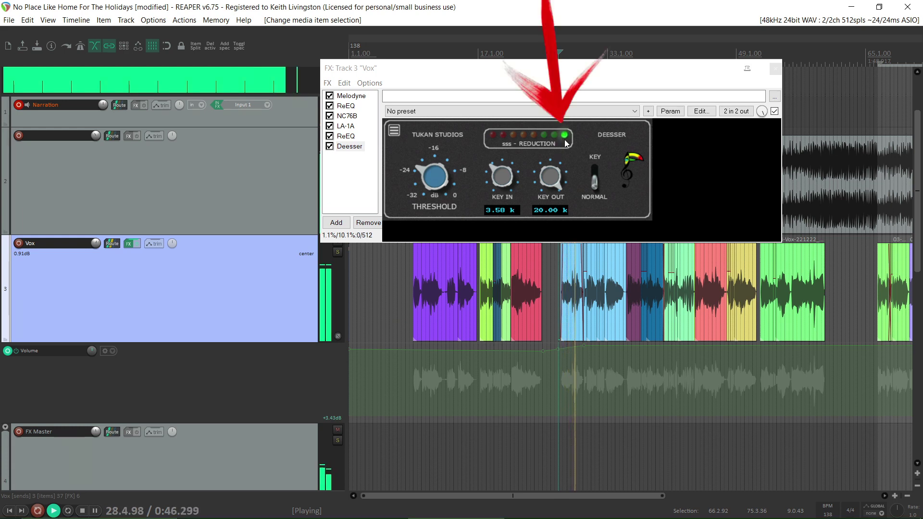
key(space)
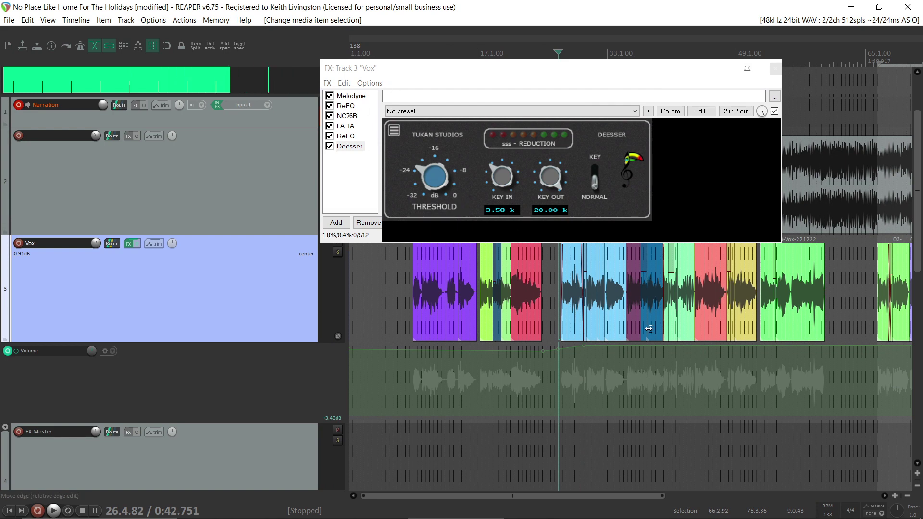
Solo Vox and toggle the Deesser off and on twice during playback.
click(655, 441)
key(space)
click(329, 147)
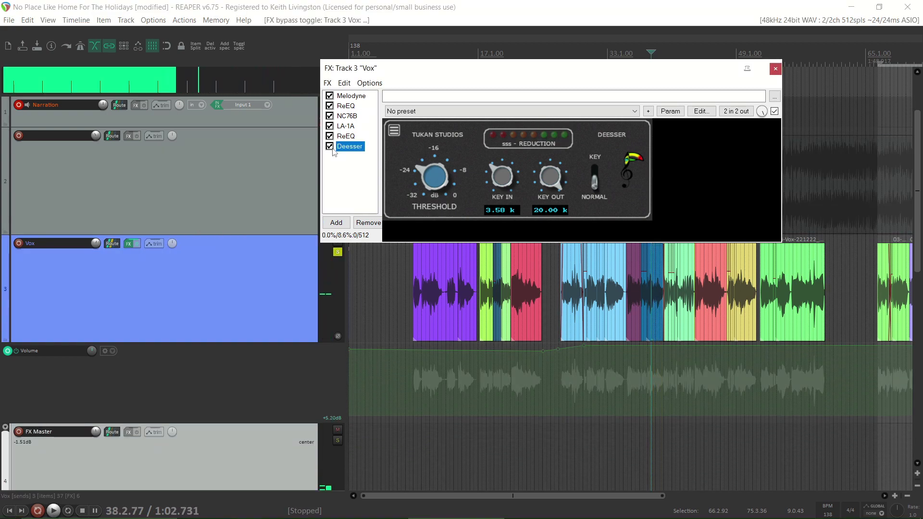
click(333, 149)
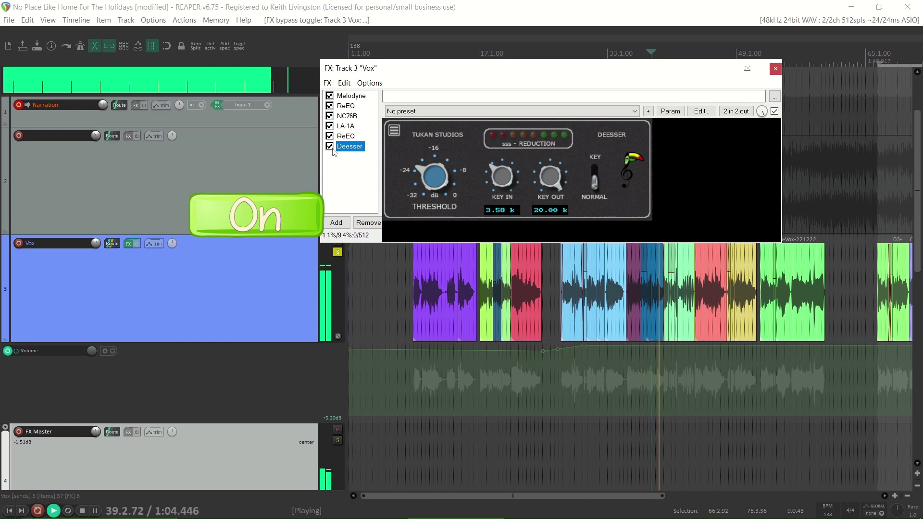
click(330, 146)
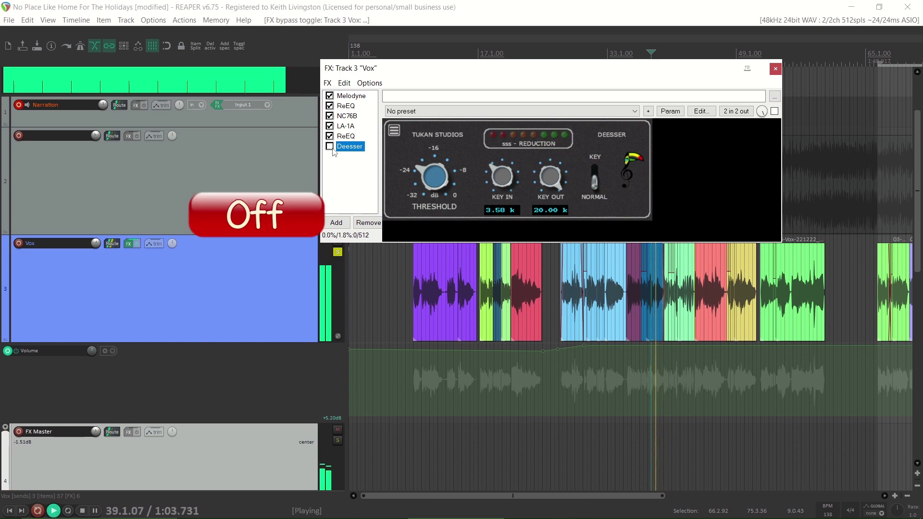
click(329, 147)
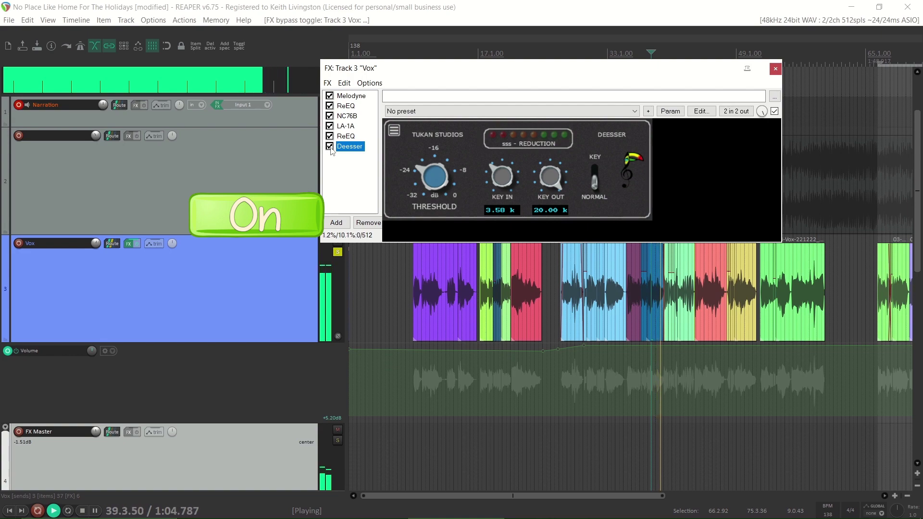
Stop playback, unsolo the Vox track, and close the FX chain window.
key(space)
click(338, 252)
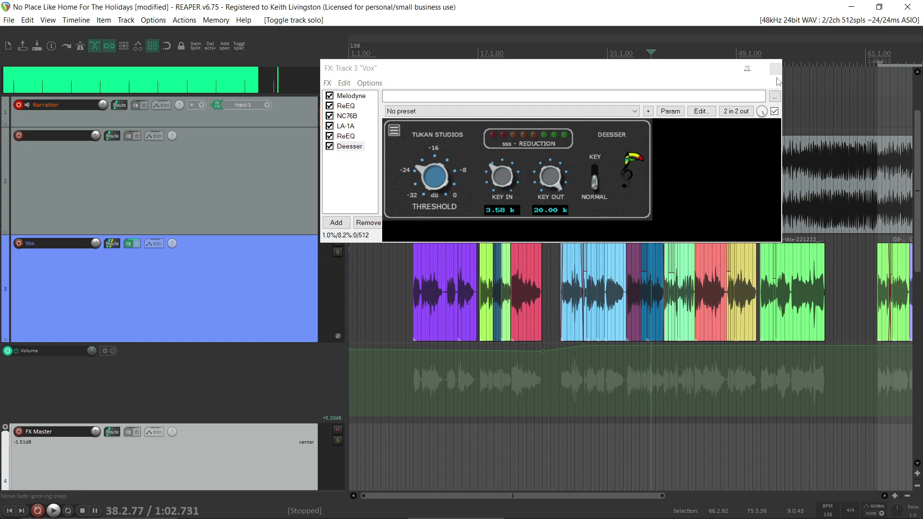
key(Escape)
Play the Vox take and set the edit position at the harsh sibilant.
scroll(700, 194, up, 8)
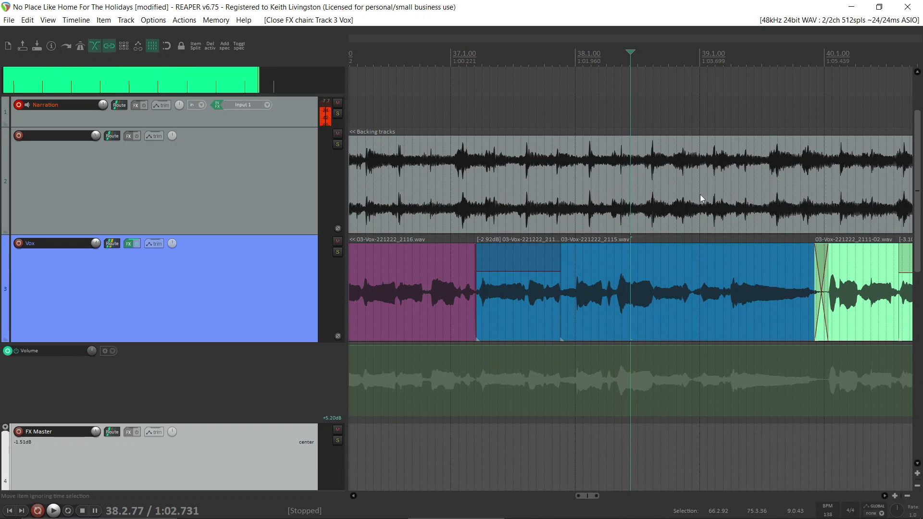
key(space)
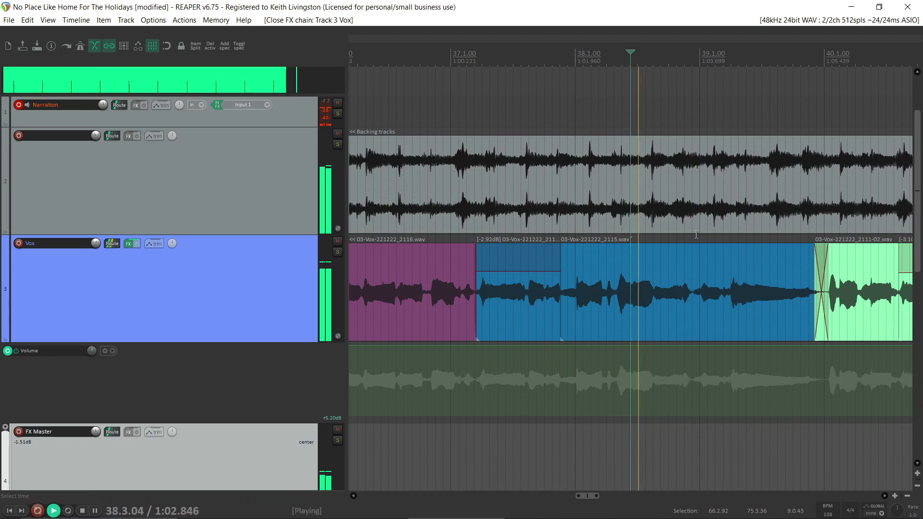
key(space)
click(722, 246)
scroll(705, 242, up, 5)
Split out the 39.1.74–39.1.99 slice of the Vox take and lower it to -7.46dB.
drag(652, 240, 736, 246)
click(709, 260)
key(shift+s)
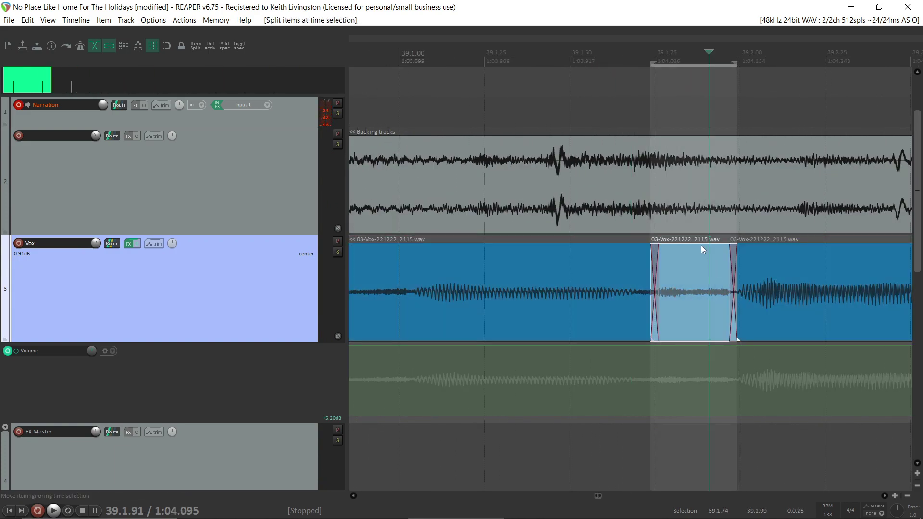
drag(700, 245, 699, 300)
scroll(676, 270, down, 2)
scroll(677, 271, down, 3)
scroll(581, 265, down, 3)
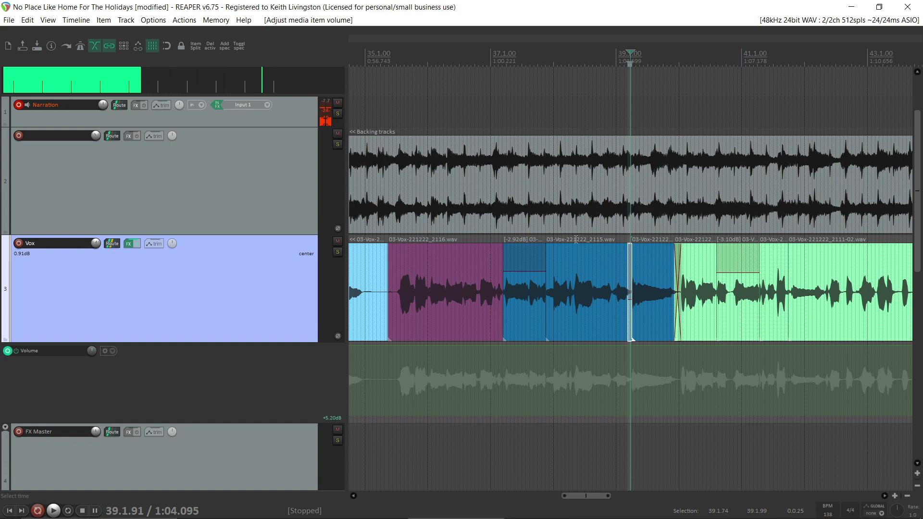
scroll(576, 239, down, 3)
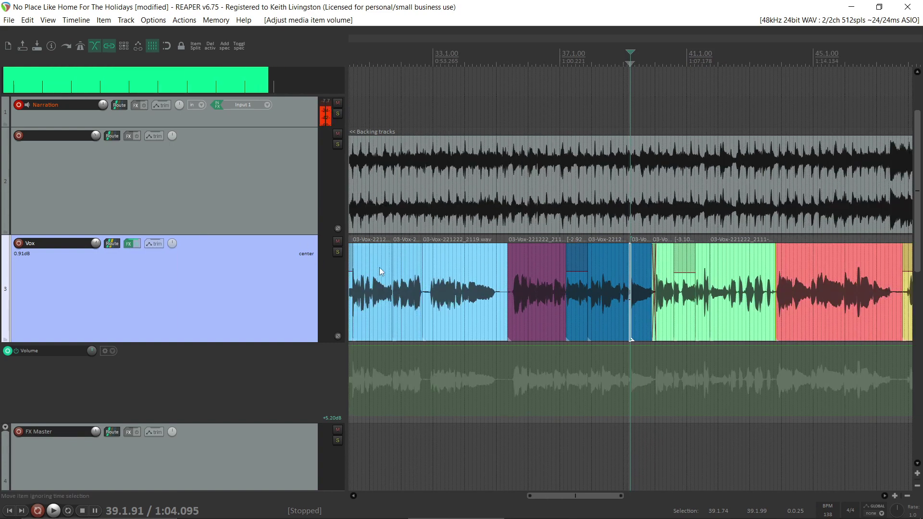
scroll(380, 268, down, 3)
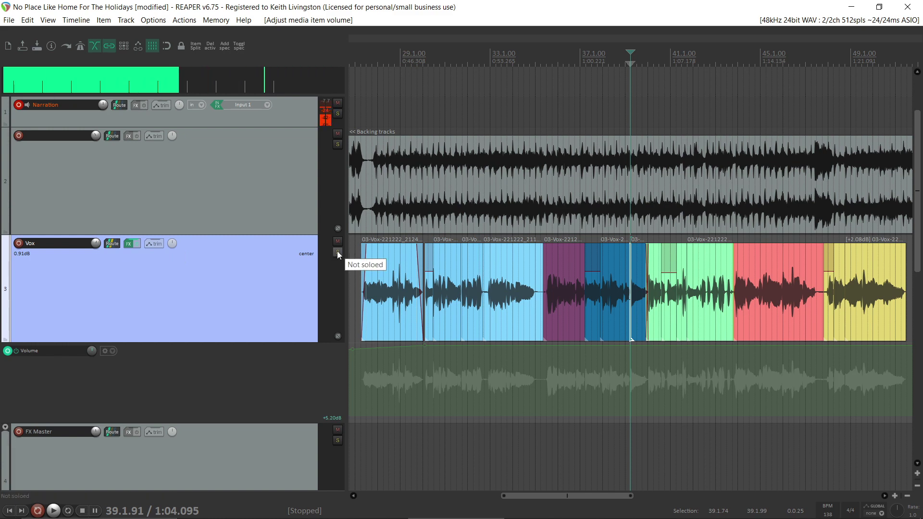
Play the project and compare the whole Vox FX chain bypassed versus active.
key(space)
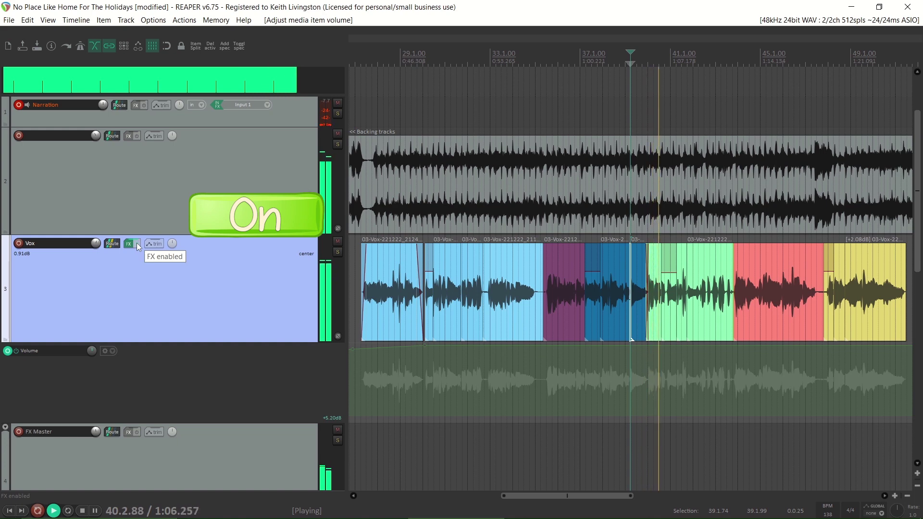
click(137, 245)
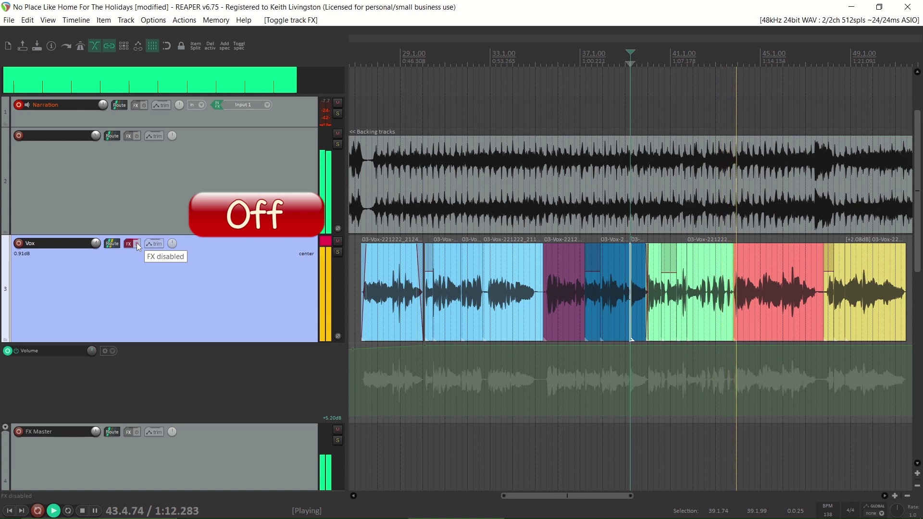
click(138, 246)
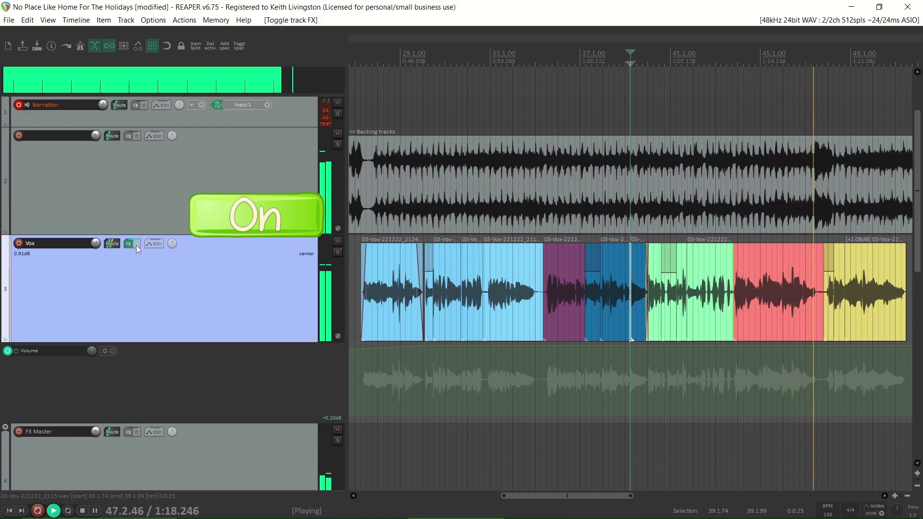
Solo Vox, compare its FX chain again, clear the clip indicator, and leave FX bypassed.
click(338, 252)
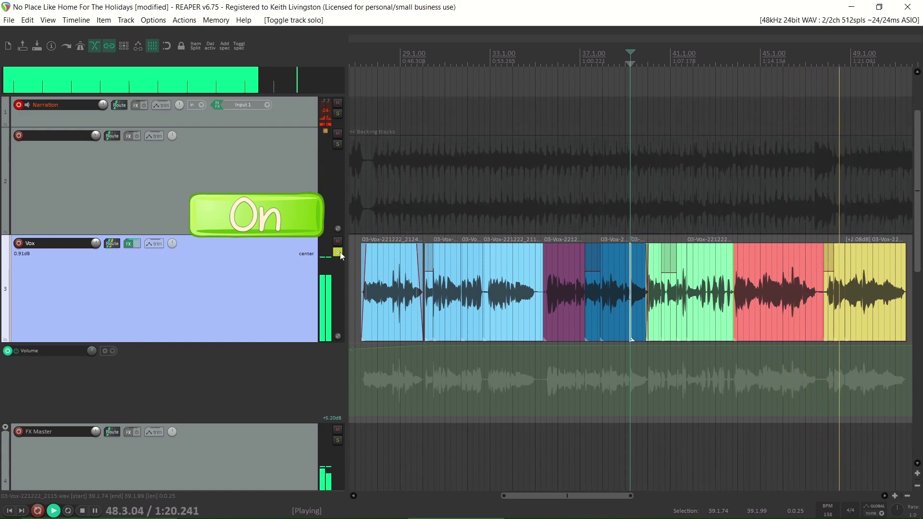
click(138, 244)
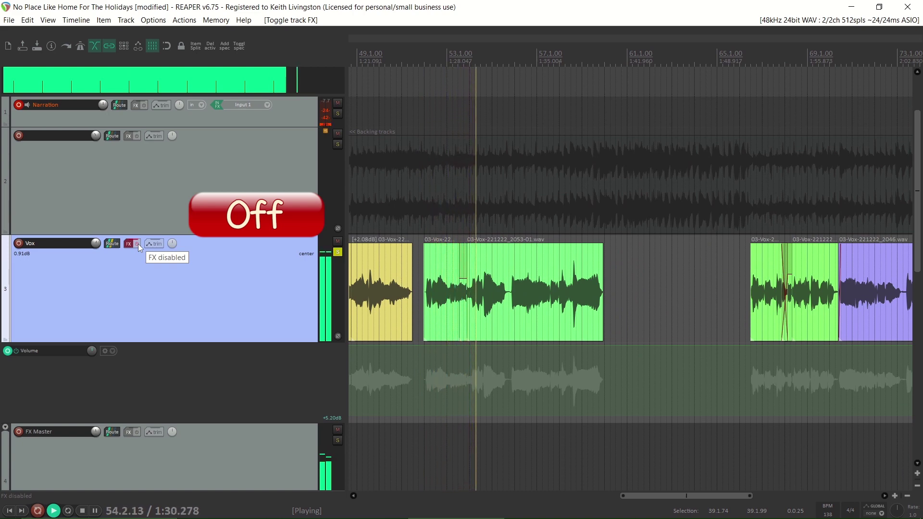
click(137, 243)
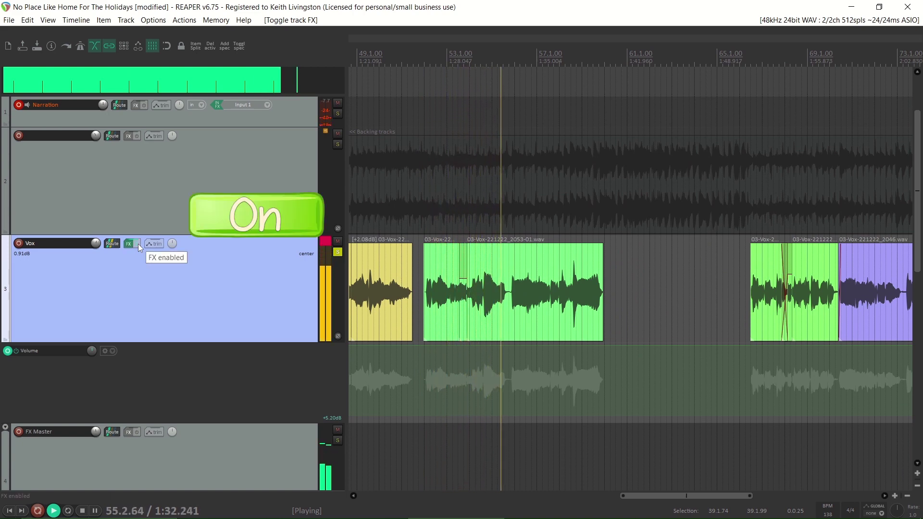
click(324, 238)
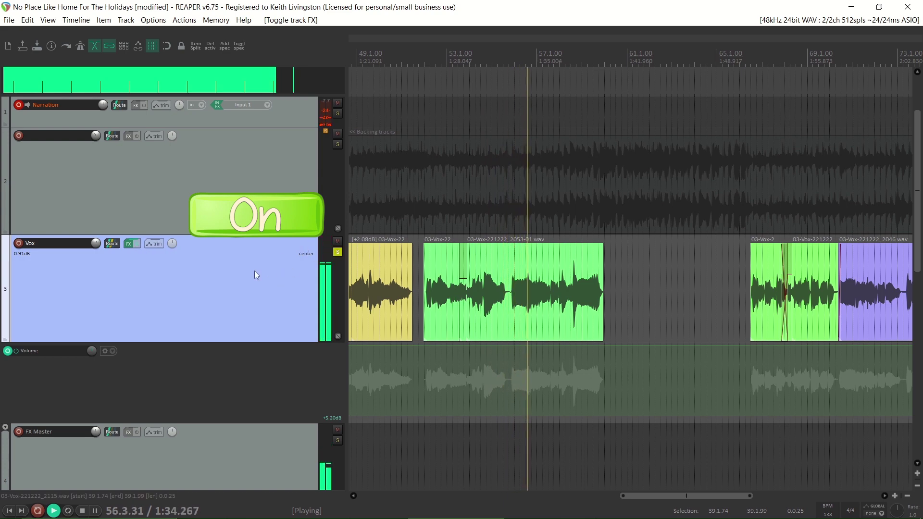
click(135, 244)
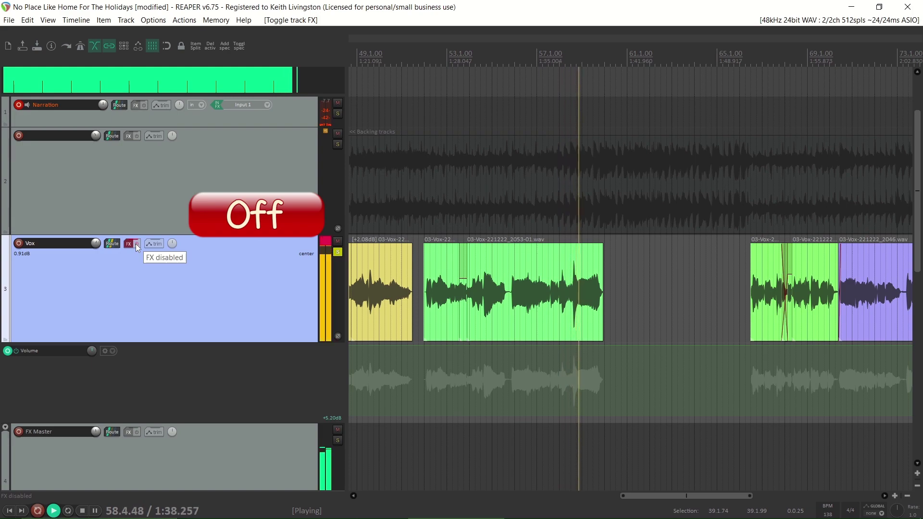
Re-enable the Vox effects and open the verb track's chain of Lexikan 2 and ReaEQ.
click(136, 243)
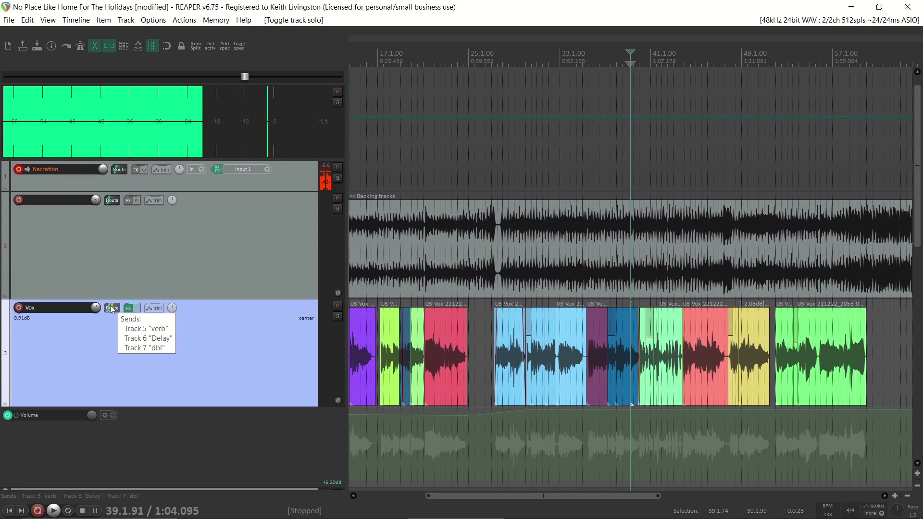
click(146, 329)
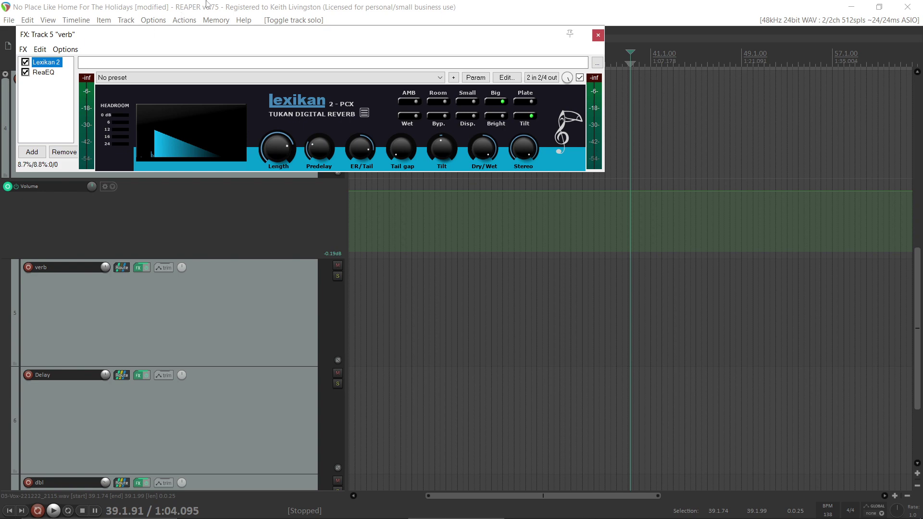
Raise Lexikan 2's dry/wet mix and toggle Big mode, then show the 151.9 Hz high-pass ReaEQ.
click(482, 159)
drag(484, 151, 484, 140)
click(503, 102)
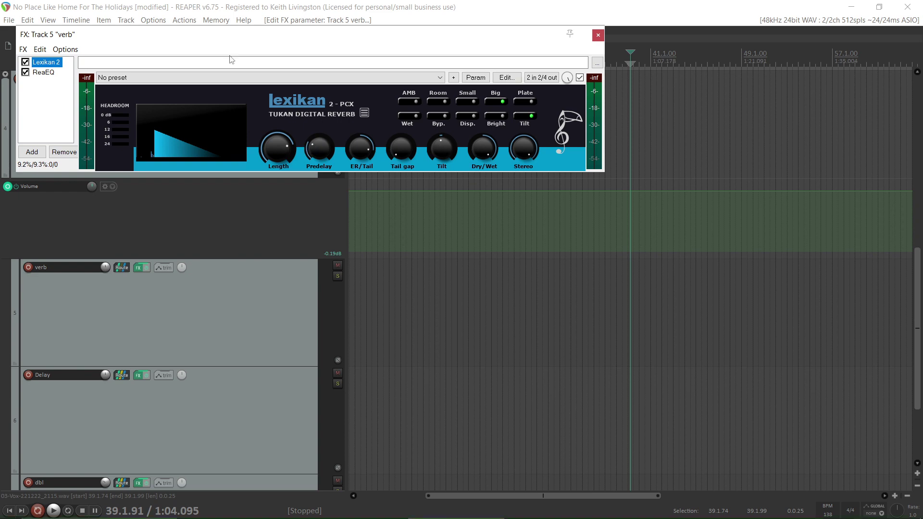
drag(161, 31, 368, 38)
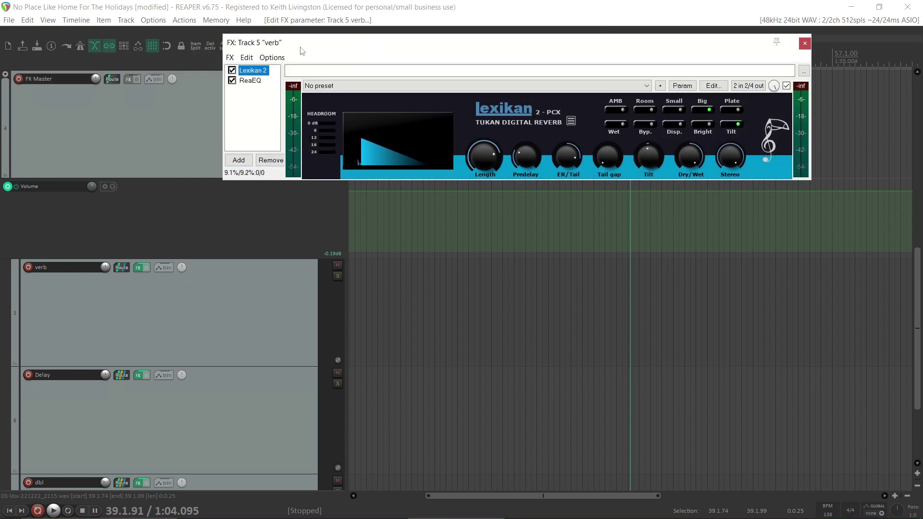
click(250, 81)
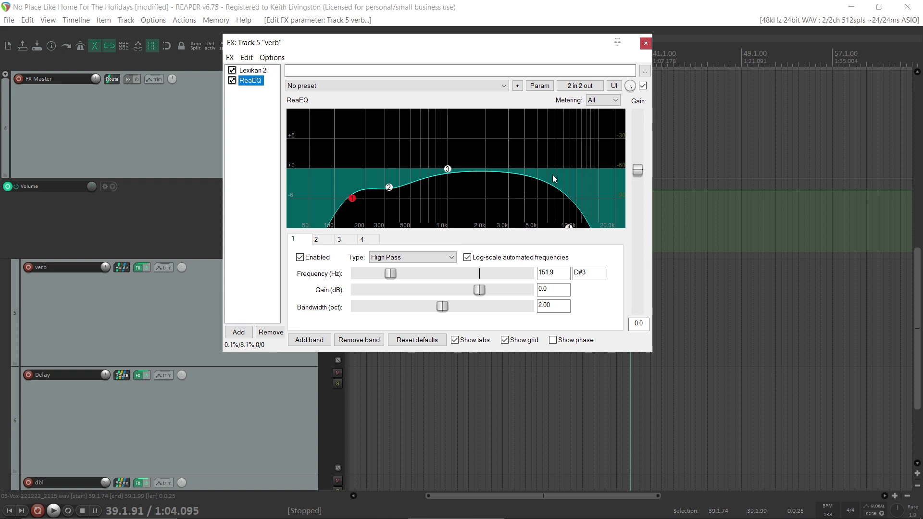
Solo the verb return during playback and compare its ReaEQ bypassed versus enabled, leaving it on.
key(Up)
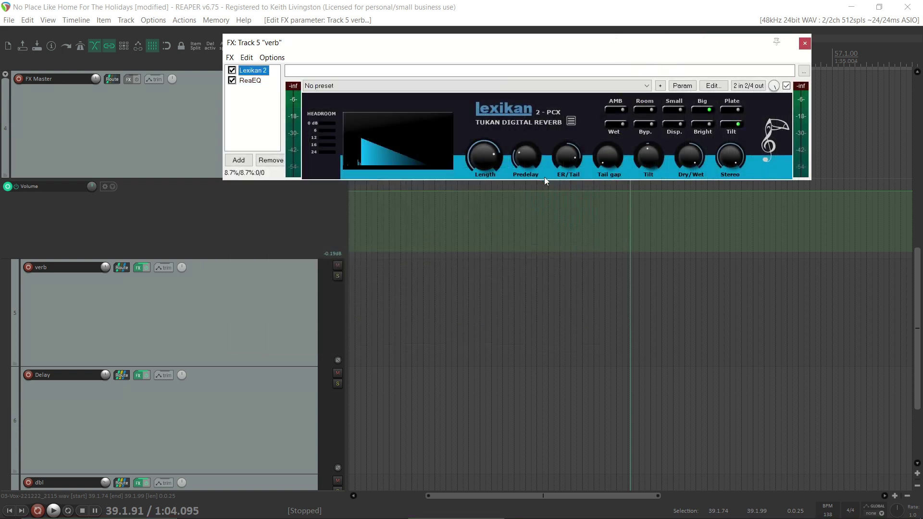
key(space)
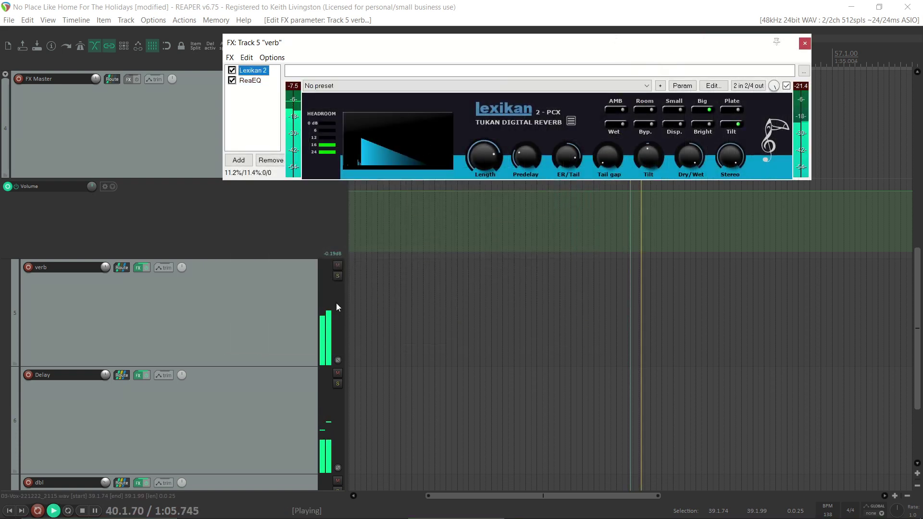
click(338, 275)
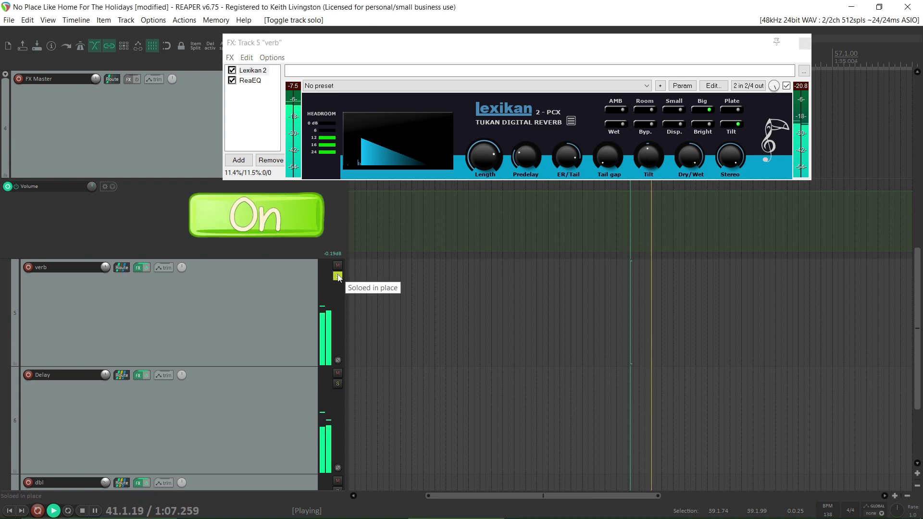
click(233, 82)
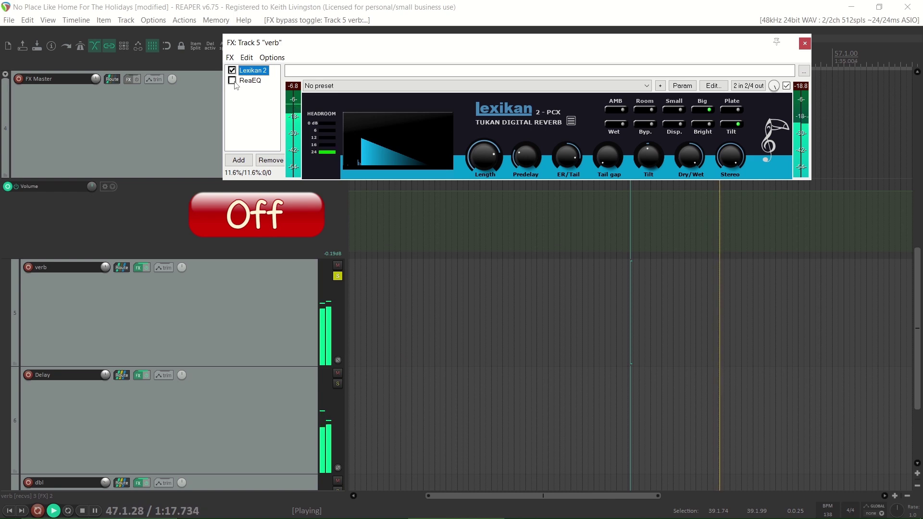
click(232, 81)
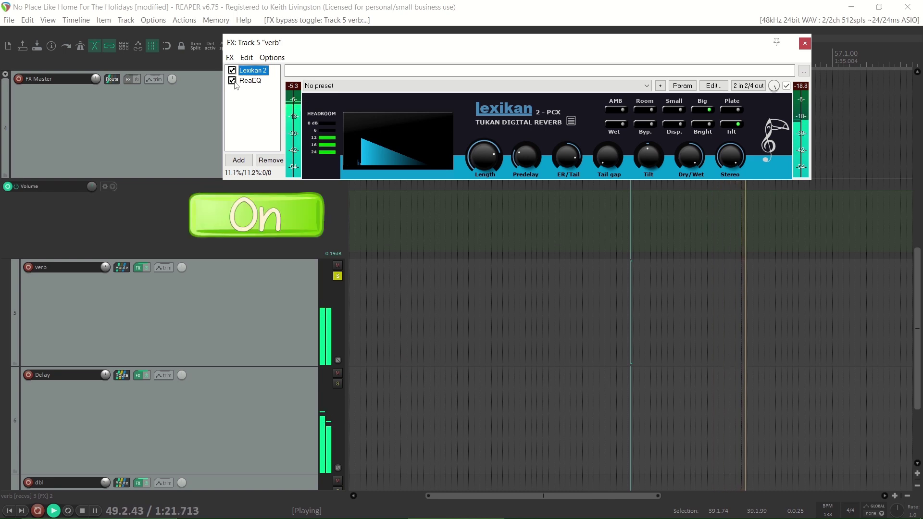
click(232, 81)
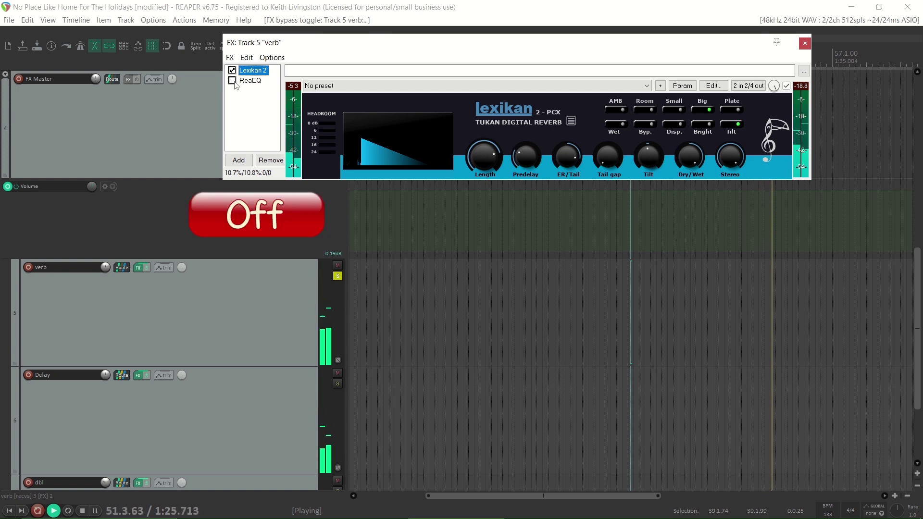
click(232, 81)
key(space)
Unsolo the verb track, view its EQ settings again, and close the verb FX window.
click(338, 276)
click(249, 81)
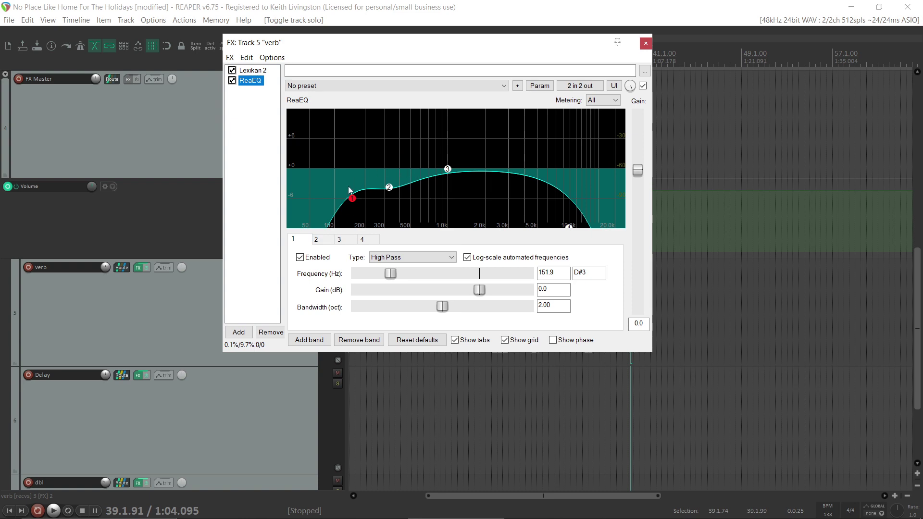
click(648, 45)
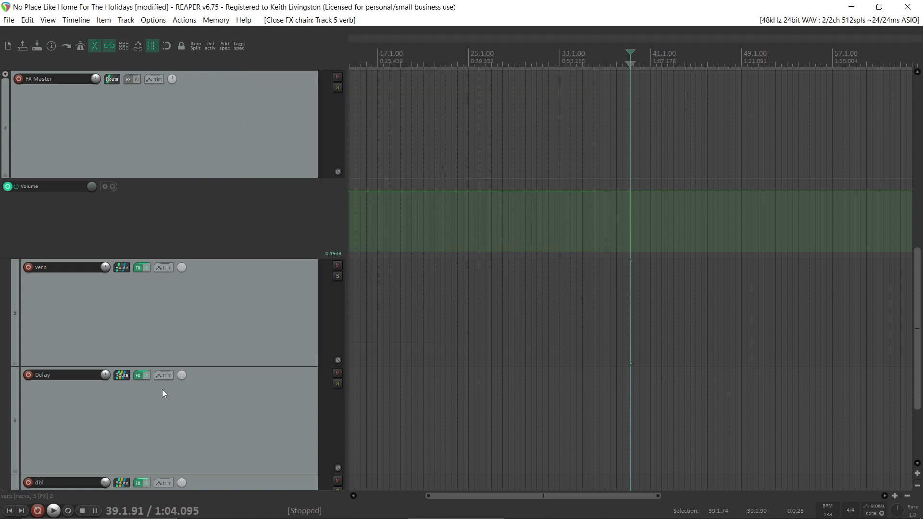
Show the Delay track's 214.6 Hz high-pass ReaEQ, solo the Delay return and start playback.
click(139, 377)
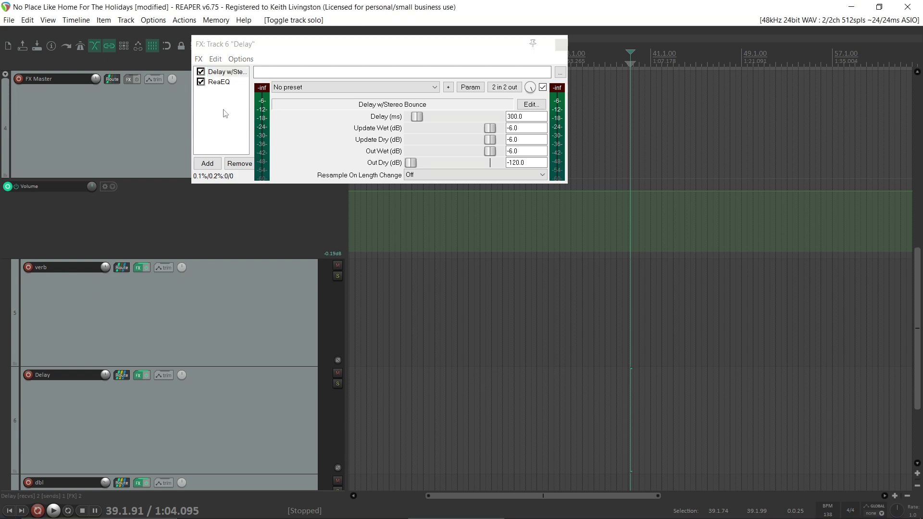
click(219, 83)
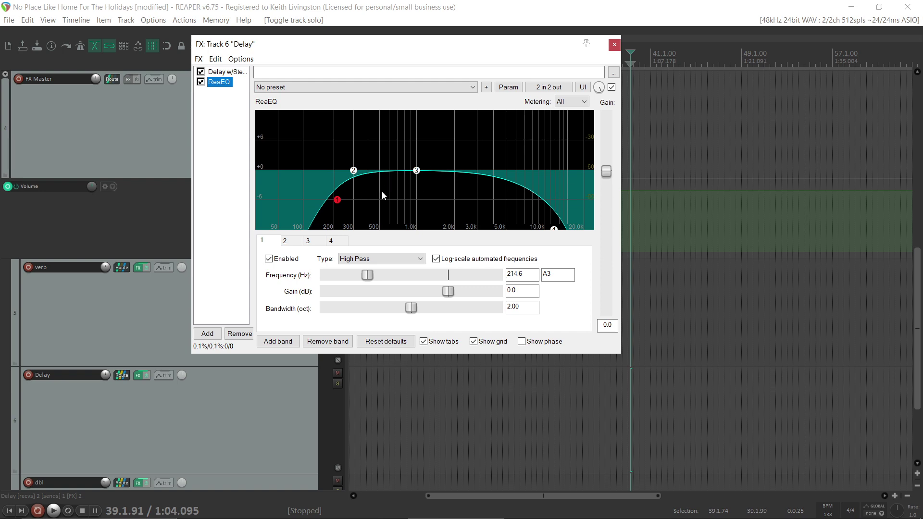
click(338, 384)
click(383, 403)
key(space)
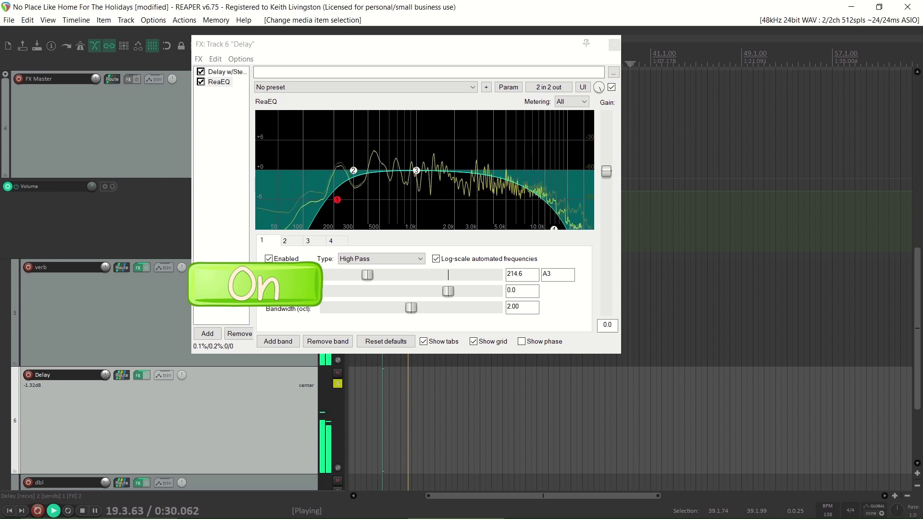
Compare the Delay ReaEQ bypassed and active, then stop playback, unsolo Delay and toggle the EQ.
click(201, 82)
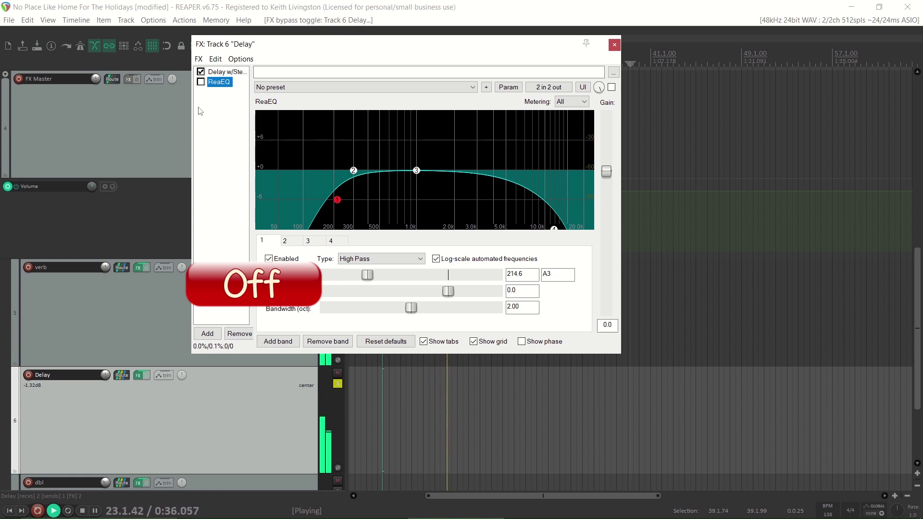
click(201, 83)
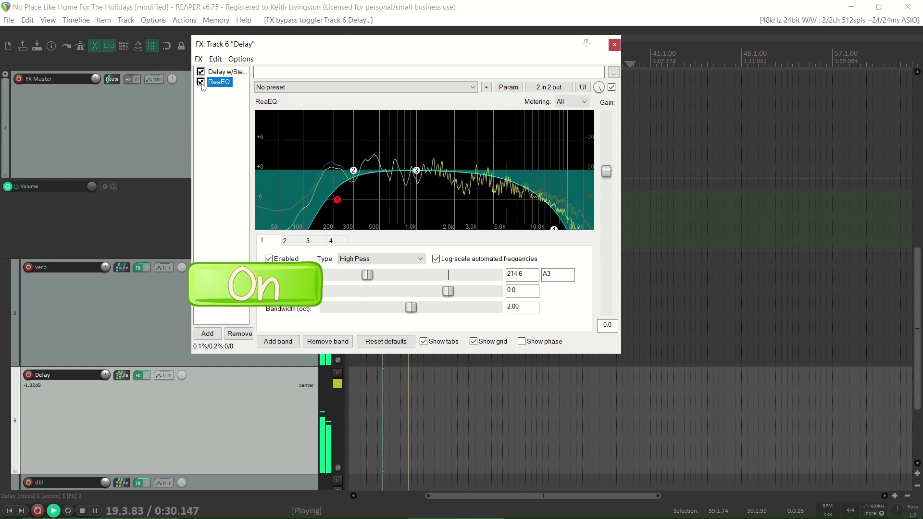
click(201, 82)
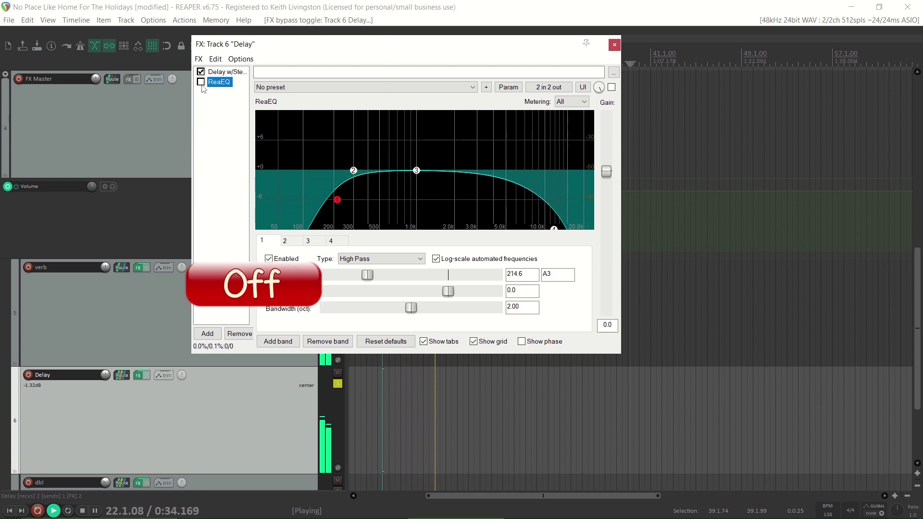
key(space)
click(338, 384)
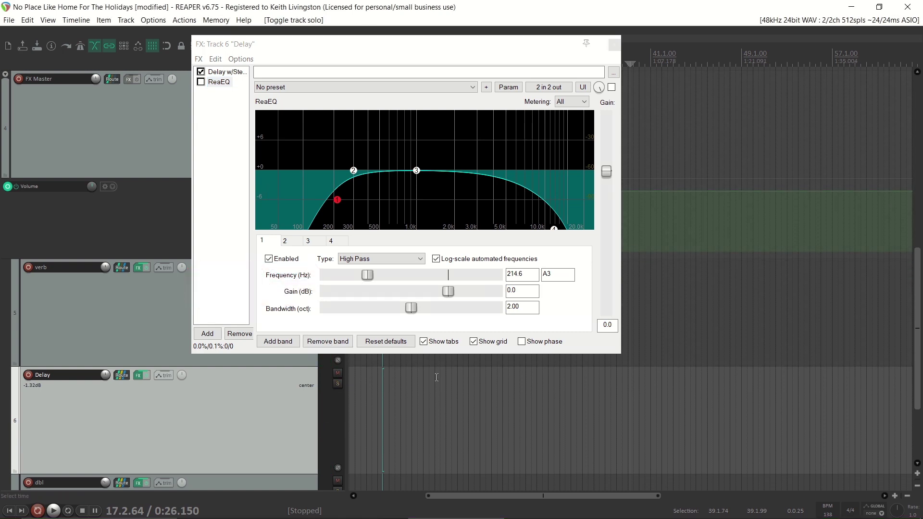
click(201, 83)
Close the Delay window and inspect the dbl track's Duet doubler (±6 cents, 20/30 ms delays).
click(614, 44)
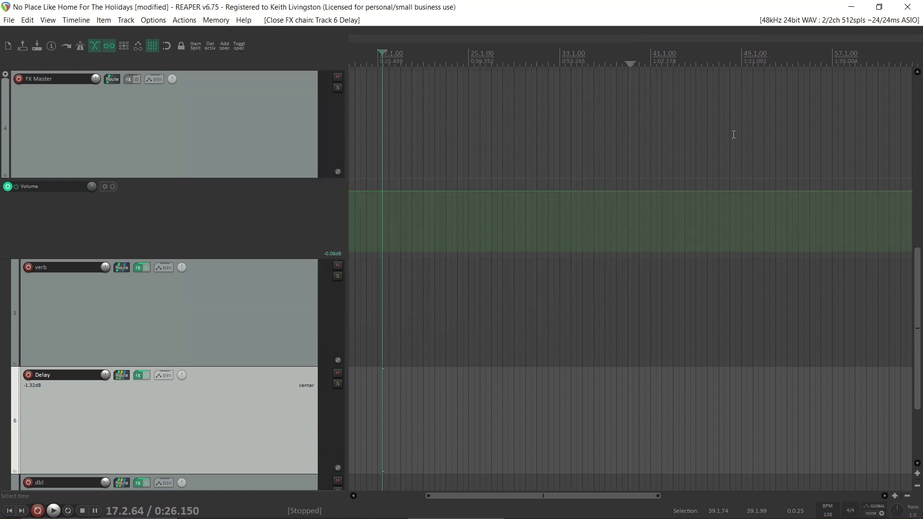
scroll(920, 310, down, 1)
scroll(919, 310, down, 2)
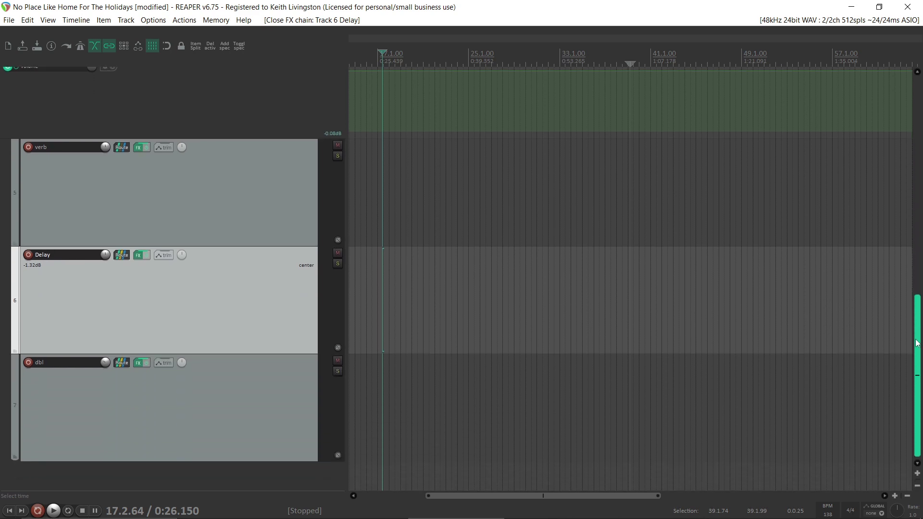
click(138, 363)
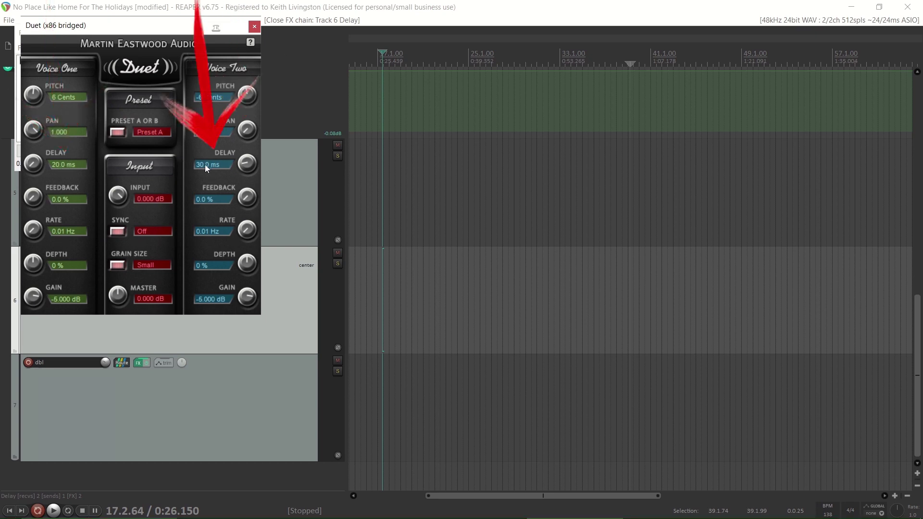
click(254, 26)
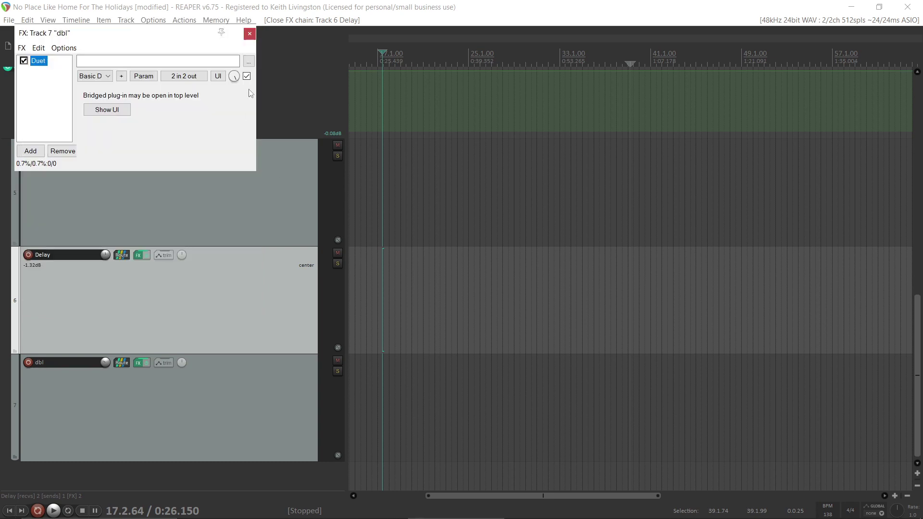
click(252, 34)
Solo dbl and listen while reviewing the Duet settings, then stop and close the chain.
click(338, 371)
key(space)
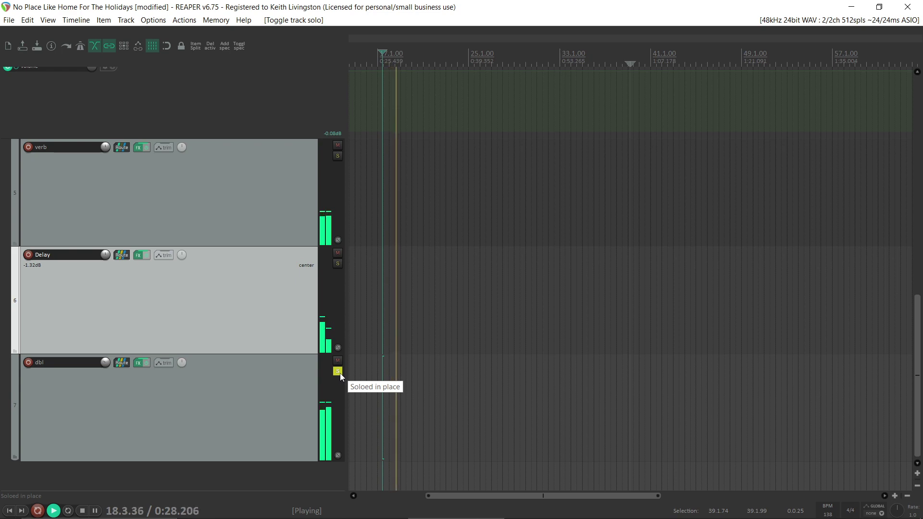
click(138, 364)
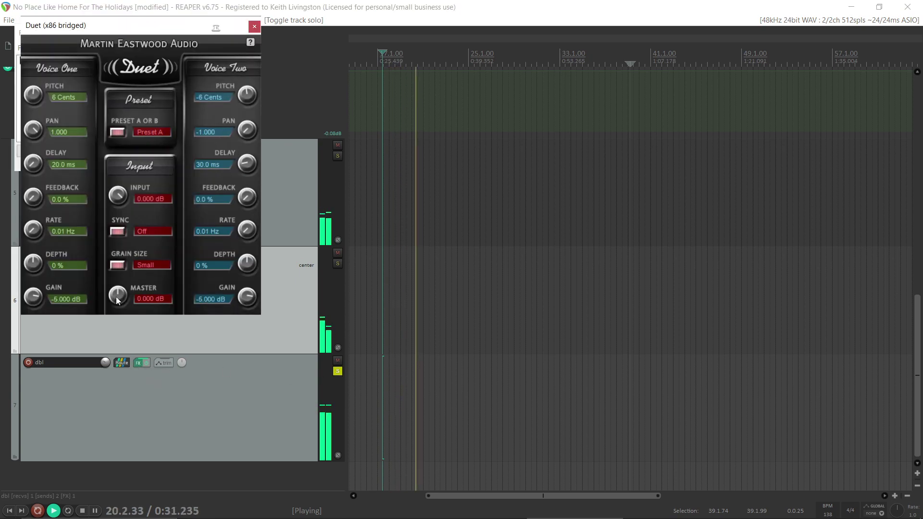
click(254, 27)
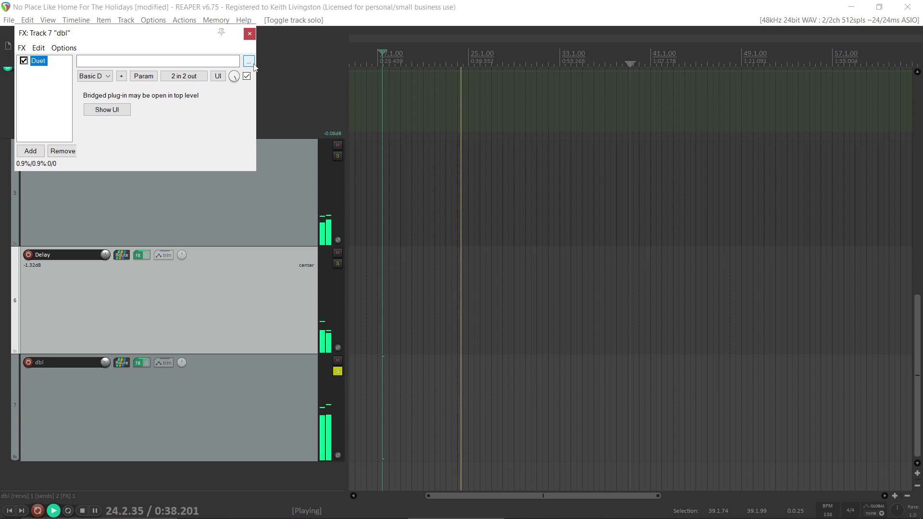
key(space)
key(Escape)
Unsolo dbl, reposition the Master stereo scope window, and bring the verb, Delay and dbl tracks into view.
click(338, 372)
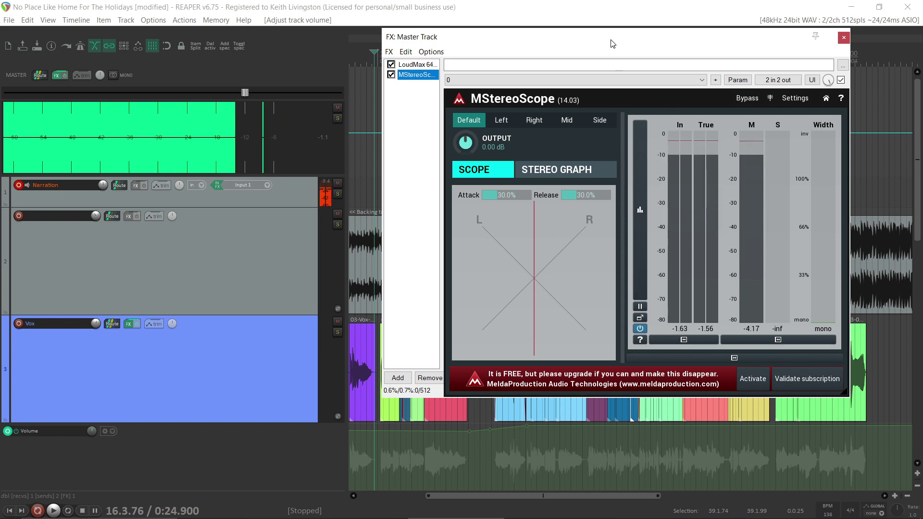
drag(552, 41, 612, 38)
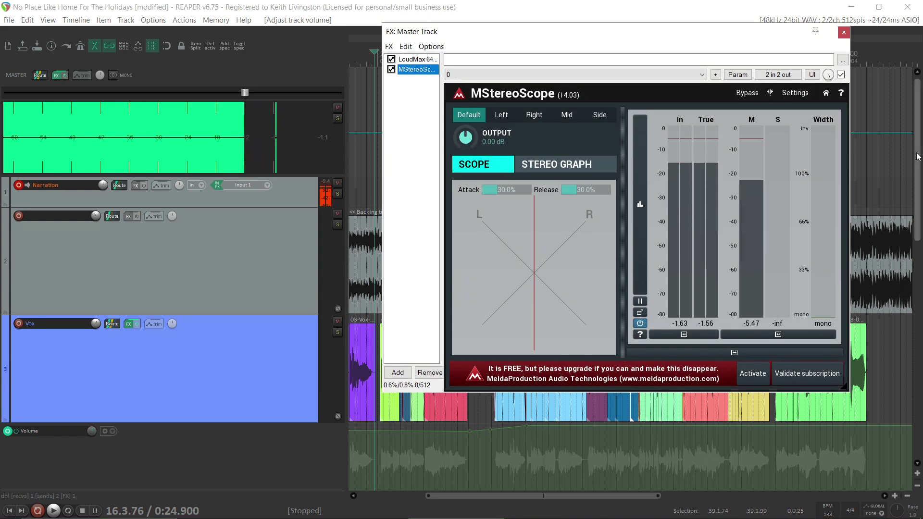
drag(919, 156, 911, 384)
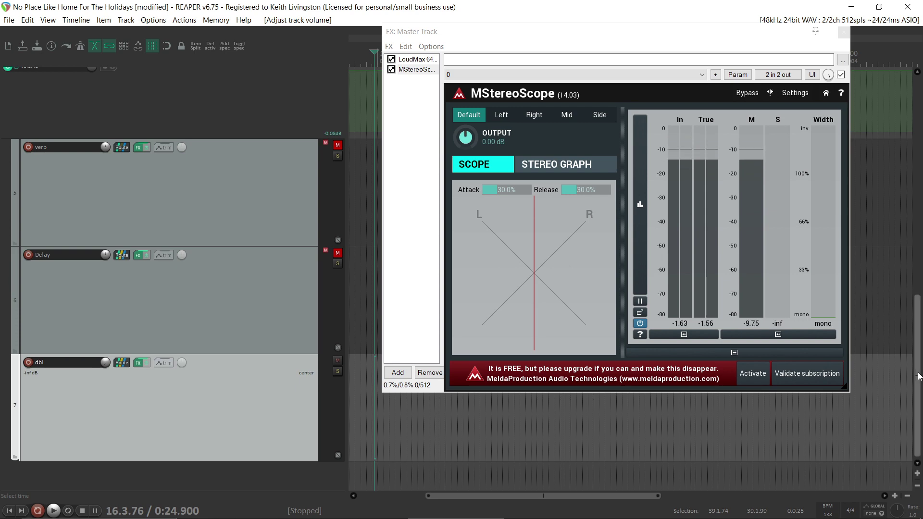
During playback, raise the dbl doubler send from -inf to about -12.24 dB.
drag(919, 377, 911, 179)
key(space)
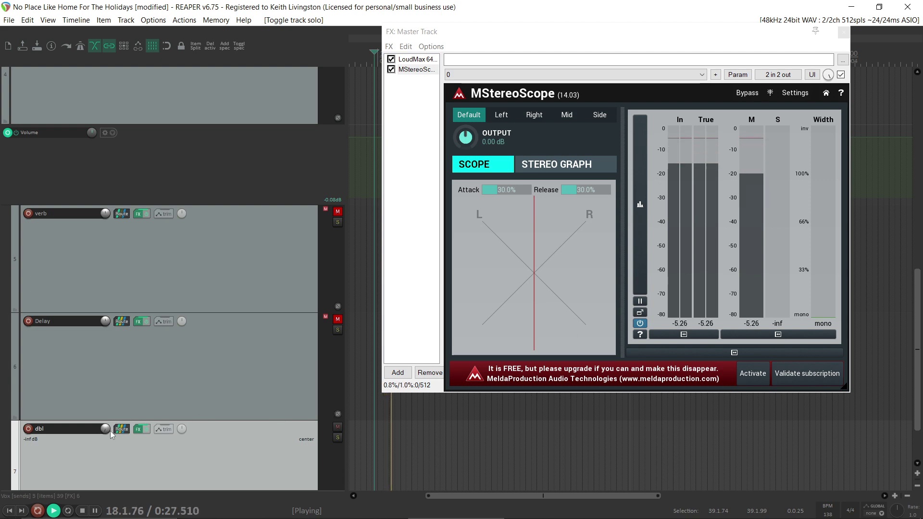
drag(105, 430, 104, 421)
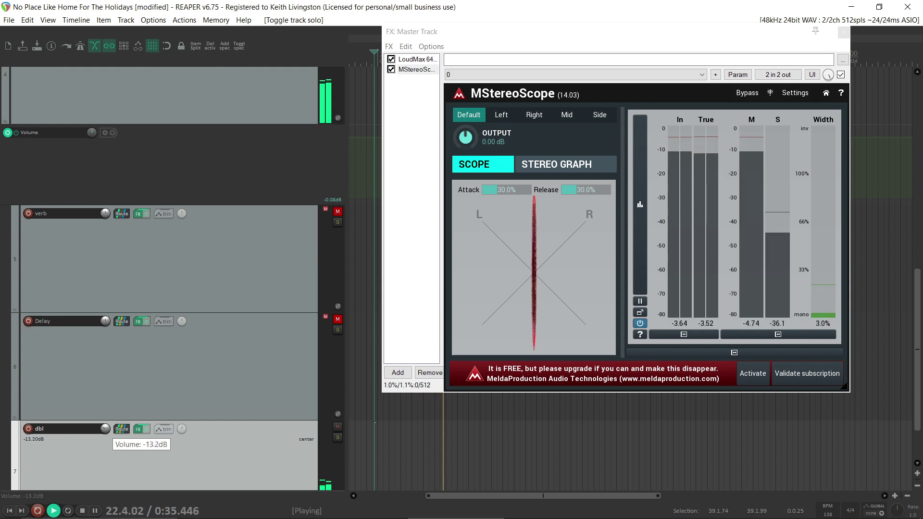
drag(105, 429, 105, 427)
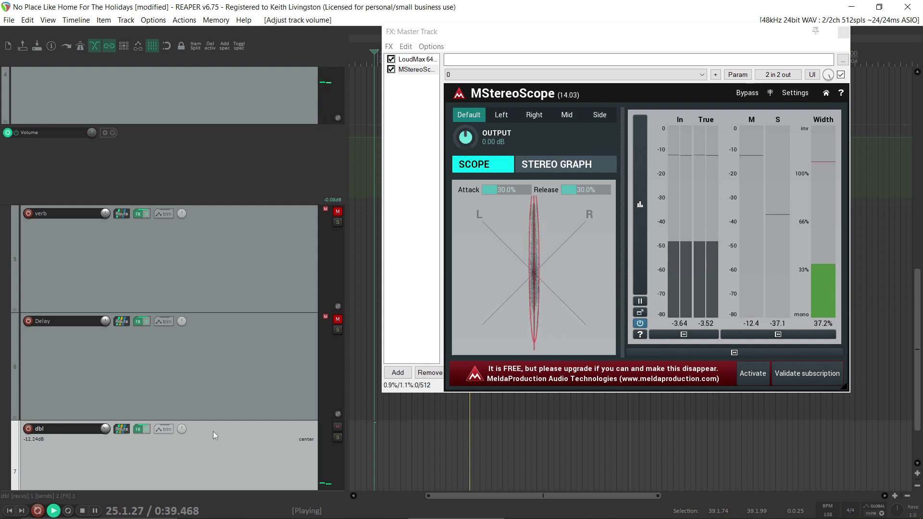
Compare dbl muted and unmuted on the stereo scope, leave it muted, and stop playback.
key(space)
key(space)
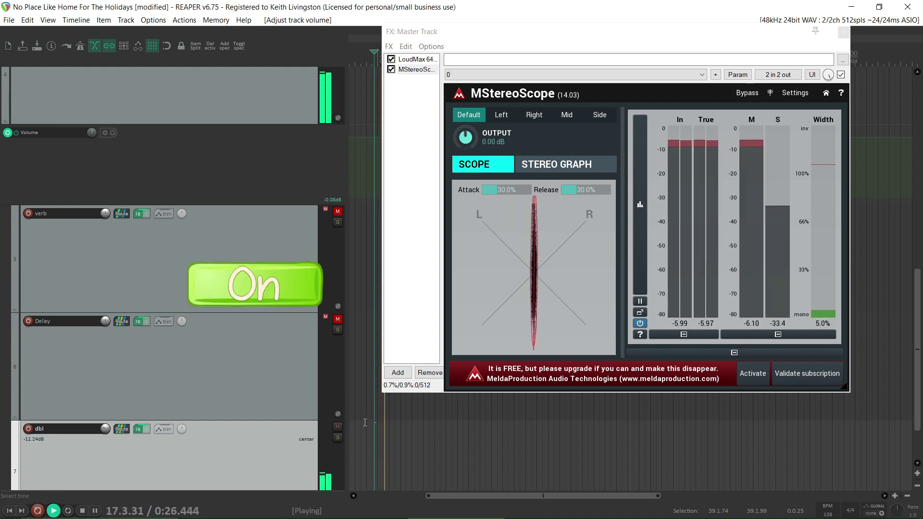
click(340, 430)
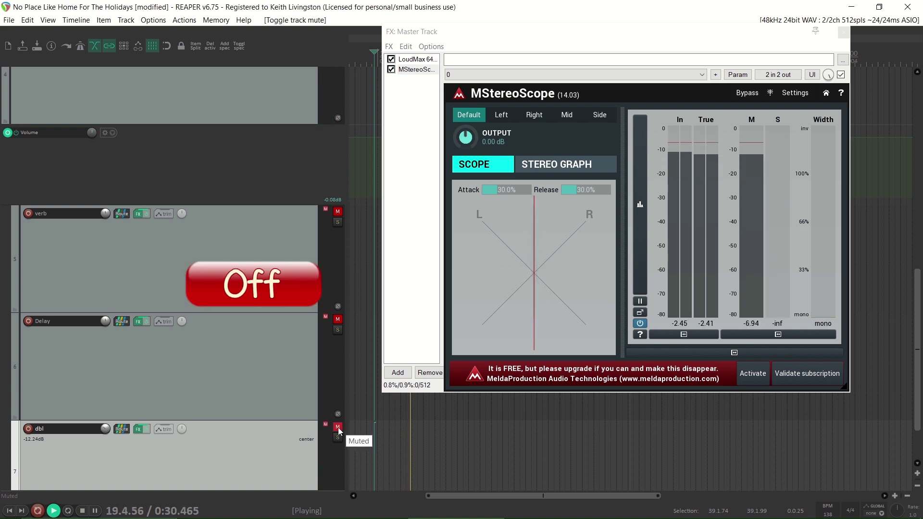
click(339, 428)
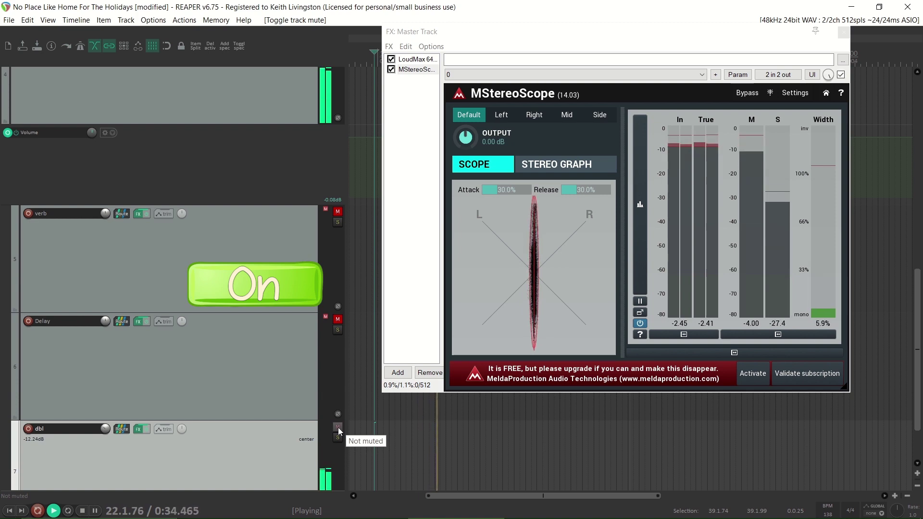
click(338, 428)
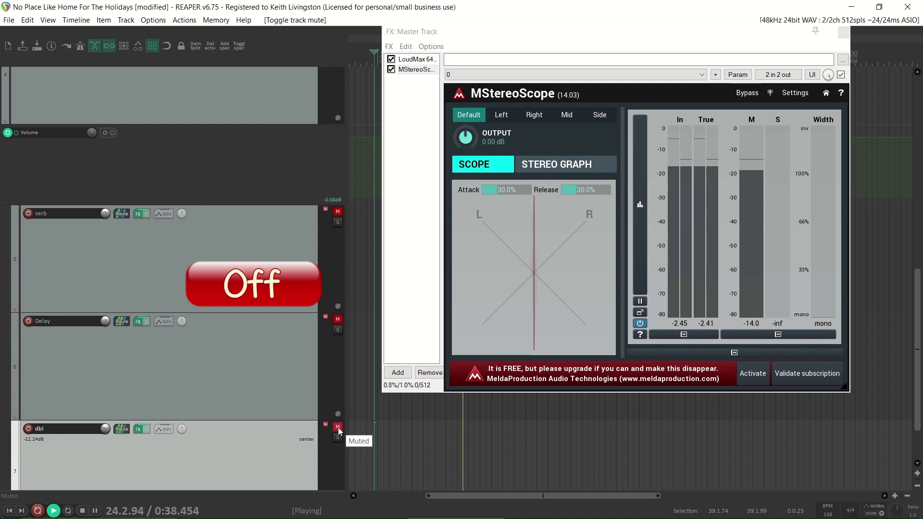
key(space)
click(338, 437)
scroll(339, 430, up, 10)
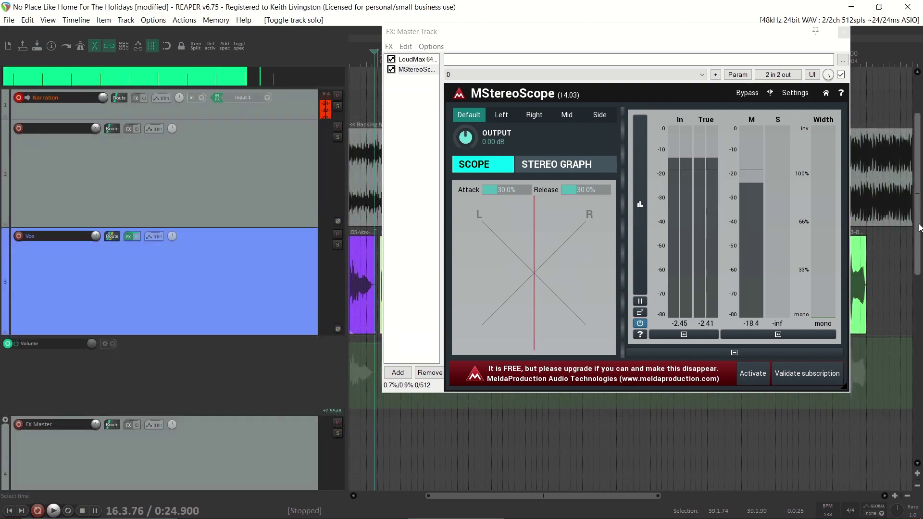
Unmute the verb and Delay send tracks.
drag(919, 227, 881, 343)
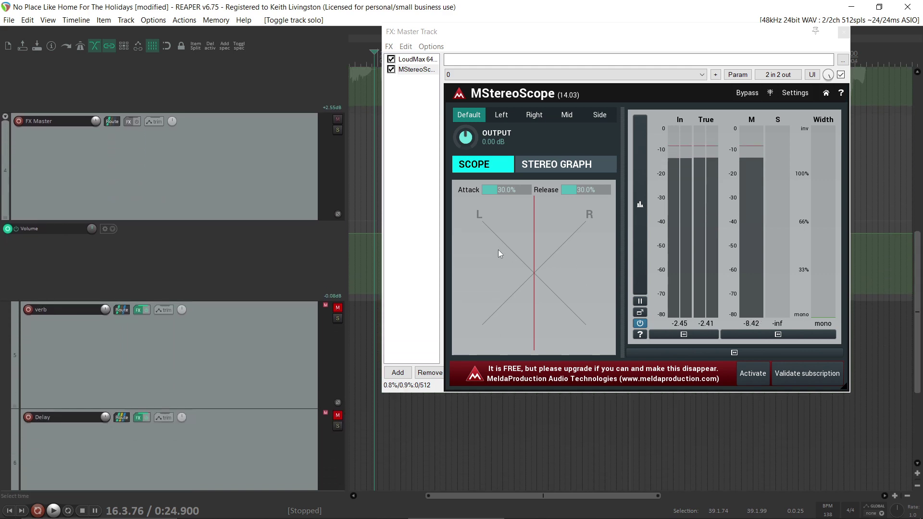
click(339, 308)
click(341, 415)
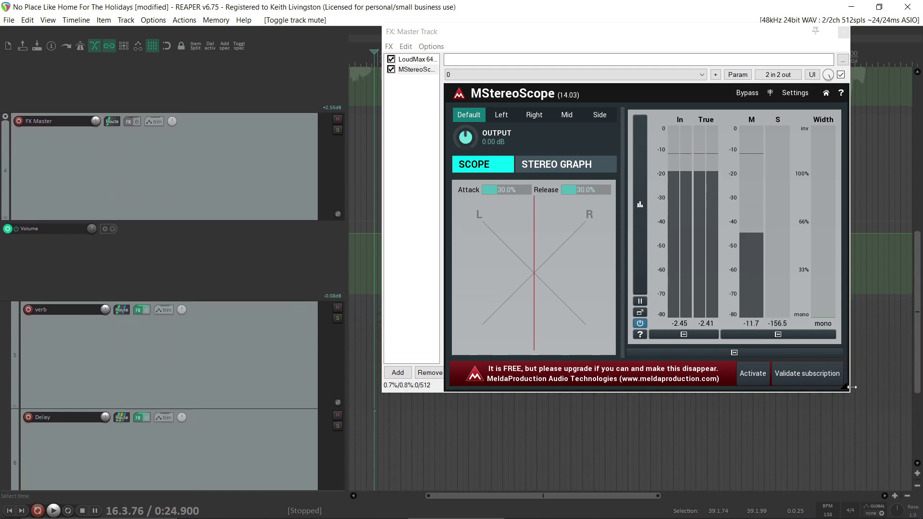
Solo Vox during playback to see its mono centre line on the scope, then stop and unsolo.
drag(911, 310, 911, 269)
key(space)
click(337, 147)
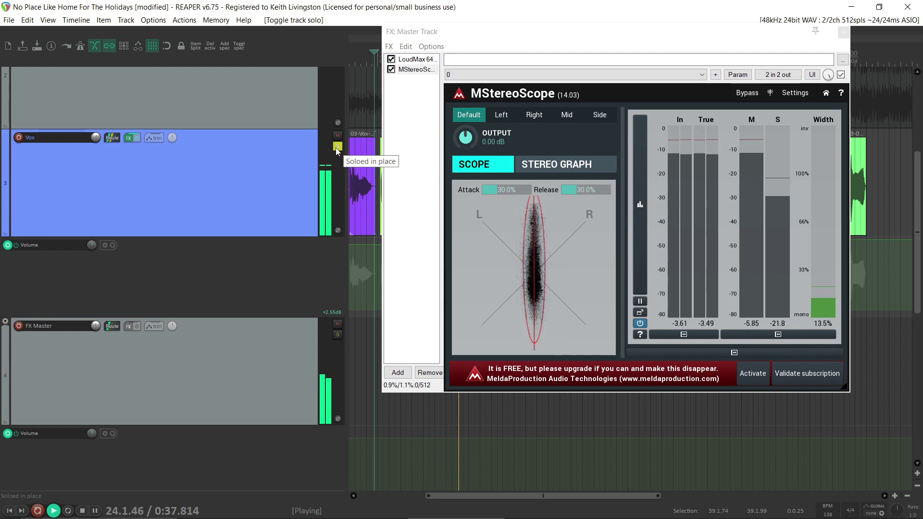
key(space)
click(338, 146)
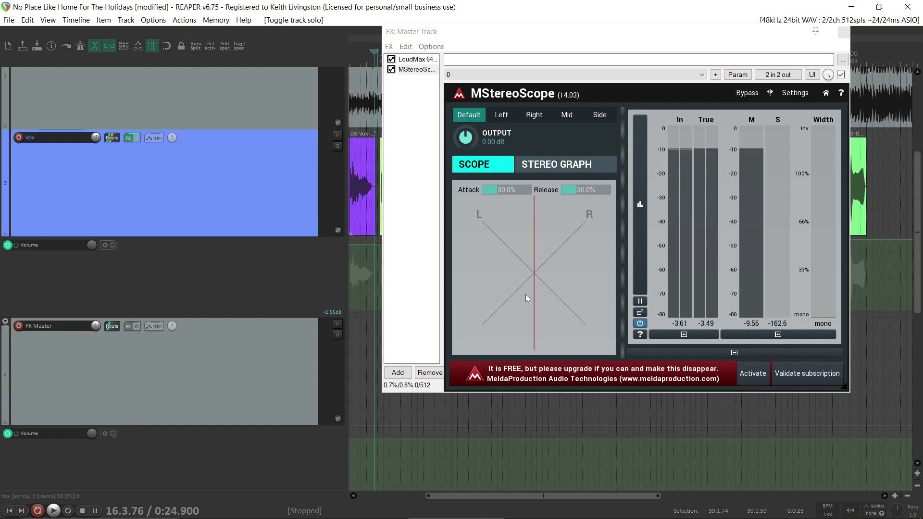
drag(920, 225, 920, 150)
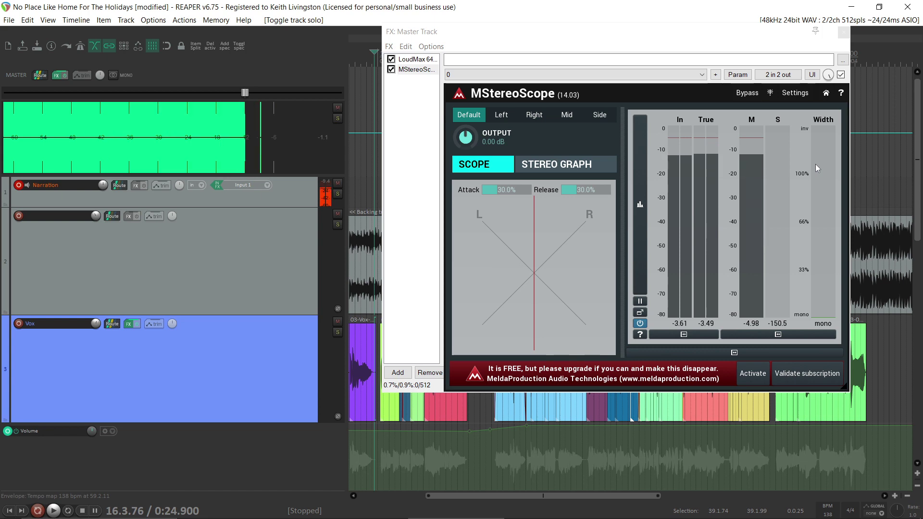
Play the full mix to check stereo width on the scope, browse the tracks, then close the Master FX window.
key(space)
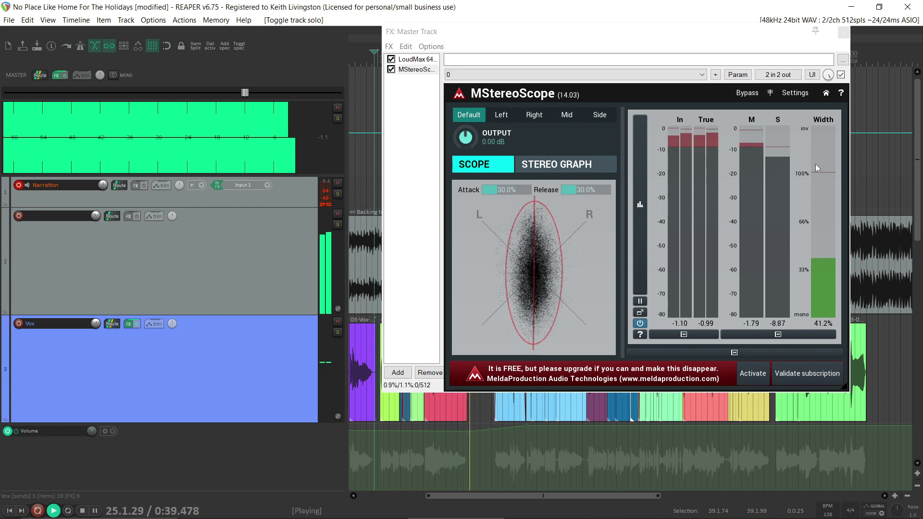
key(space)
scroll(907, 298, down, 8)
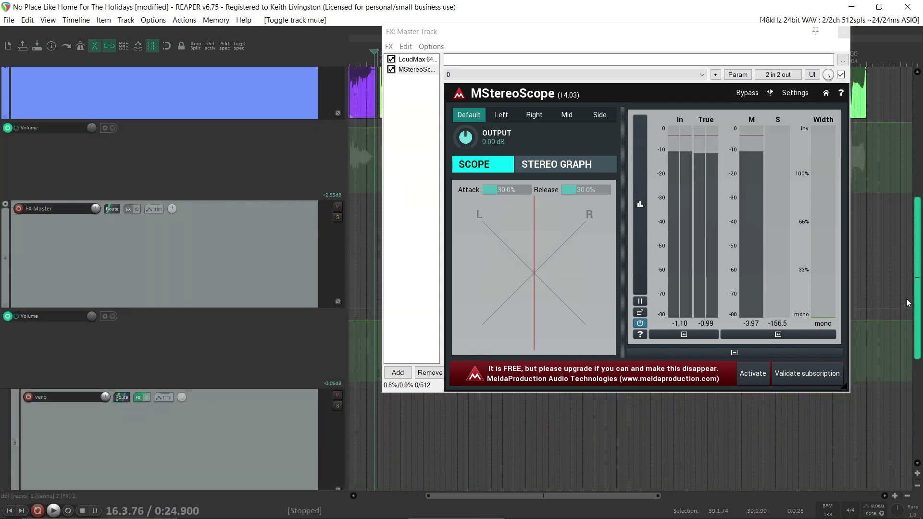
scroll(907, 299, down, 1)
scroll(907, 299, down, 5)
scroll(907, 348, down, 3)
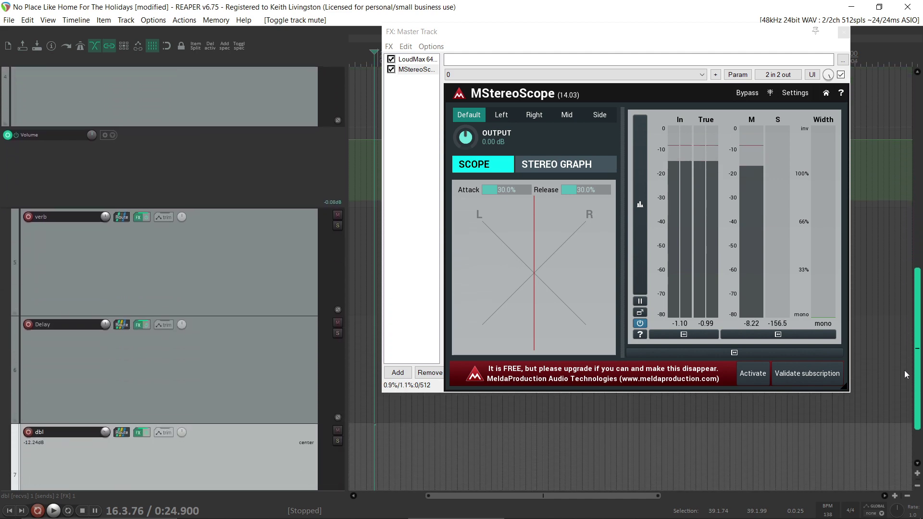
scroll(905, 370, up, 13)
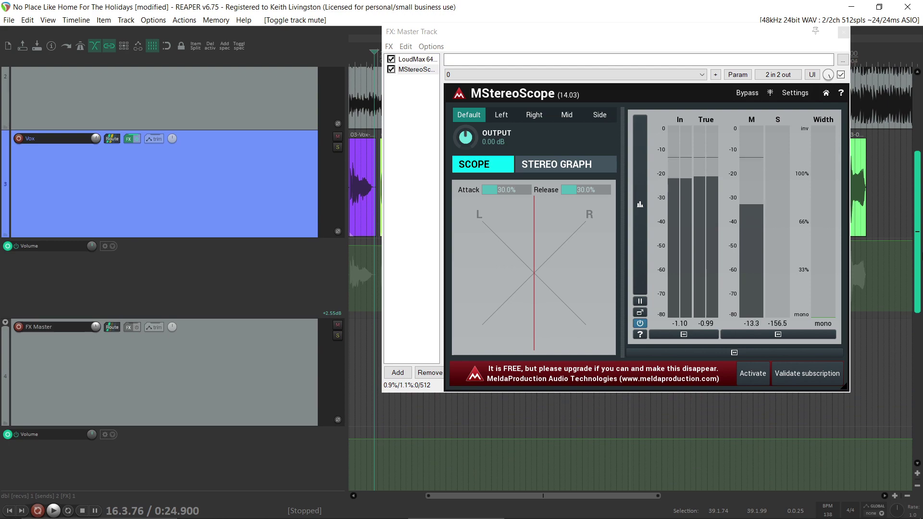
scroll(353, 265, up, 4)
key(Escape)
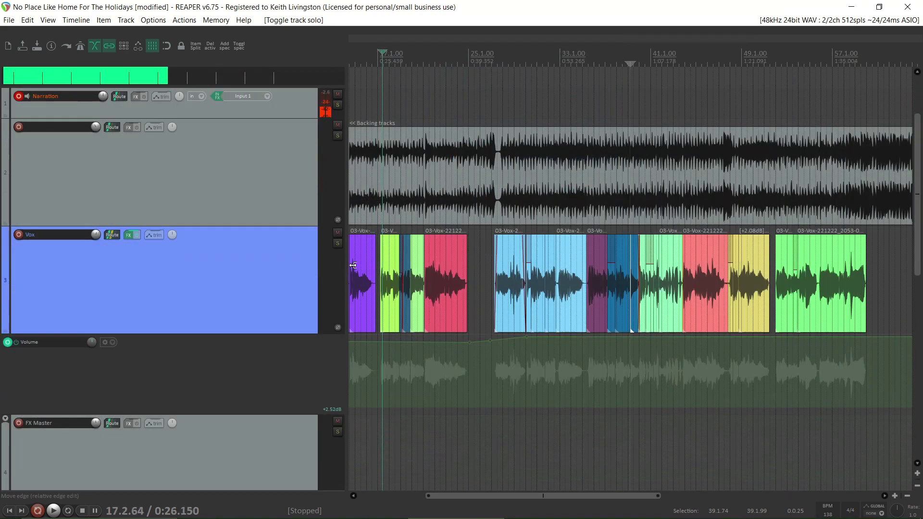
click(337, 244)
key(space)
click(337, 422)
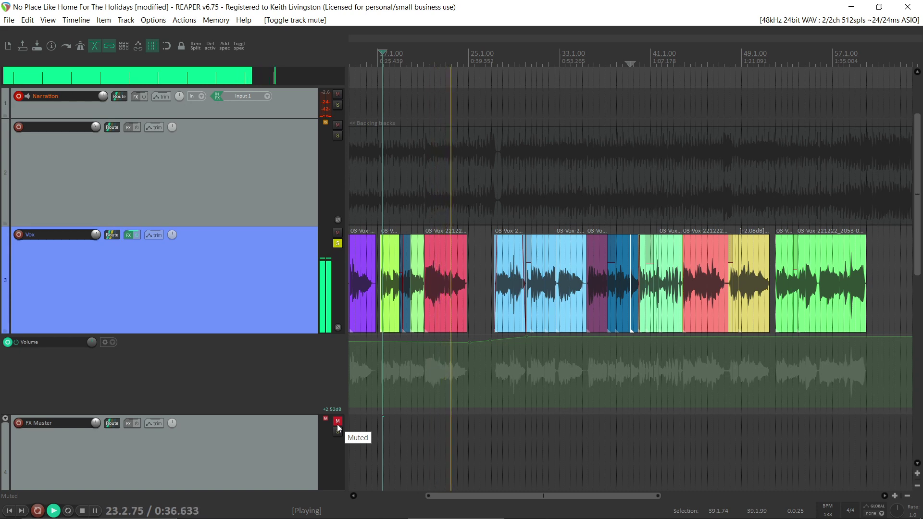
click(338, 421)
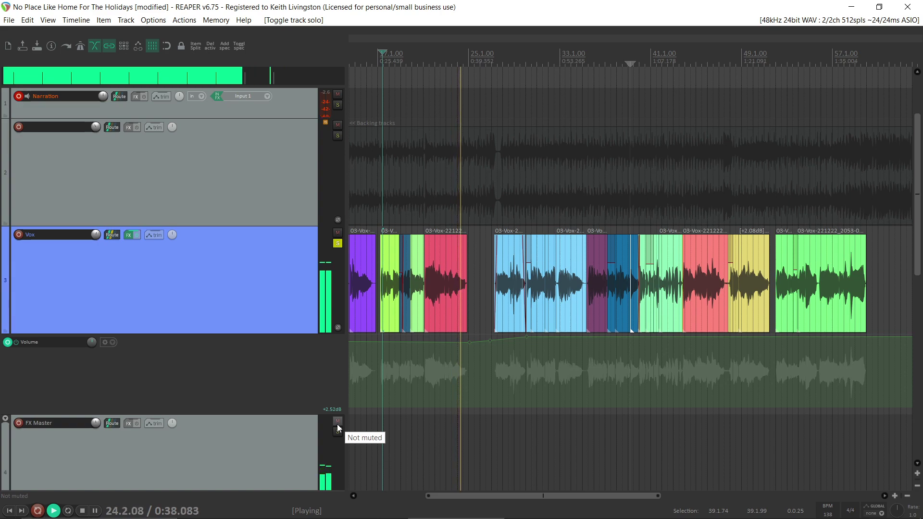
key(space)
click(338, 421)
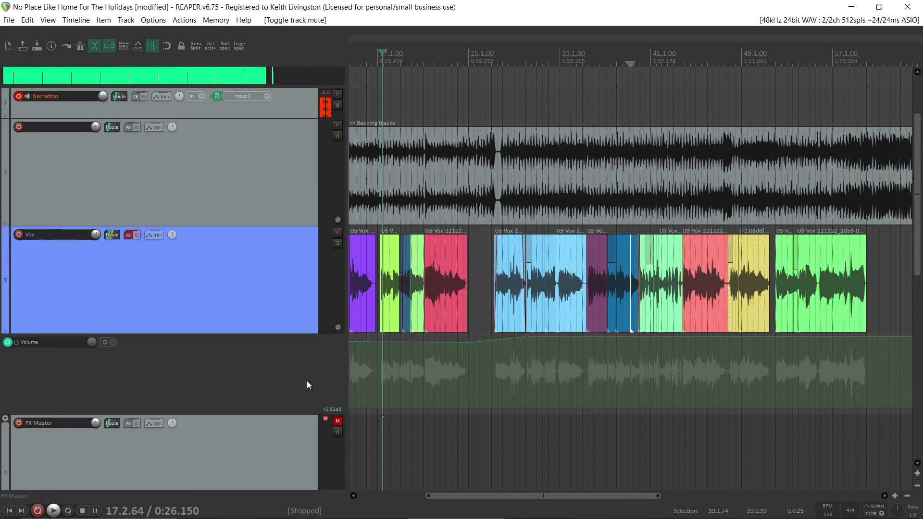
click(338, 243)
key(space)
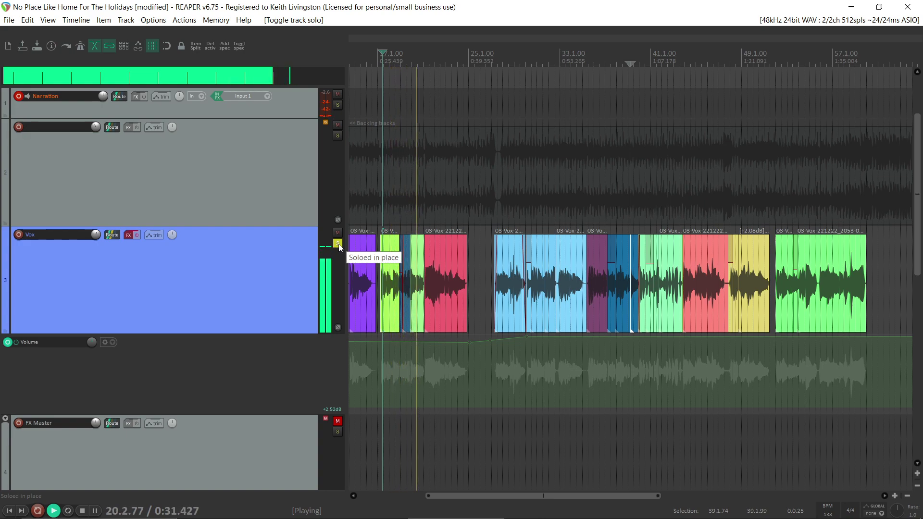
click(338, 243)
key(space)
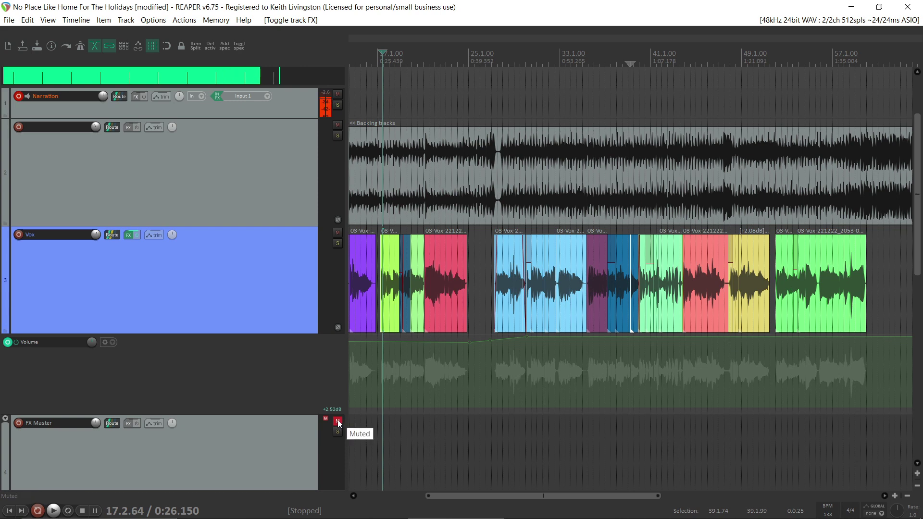
click(338, 421)
click(338, 243)
key(space)
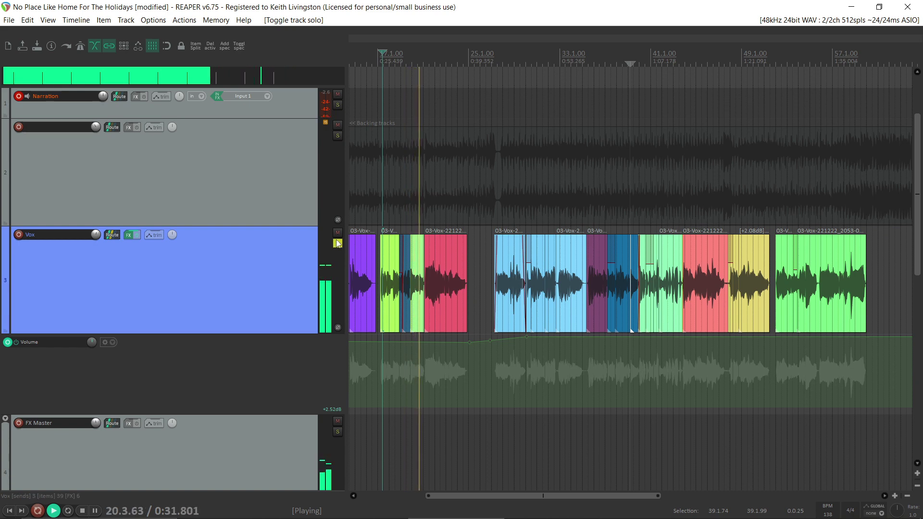
key(space)
click(338, 244)
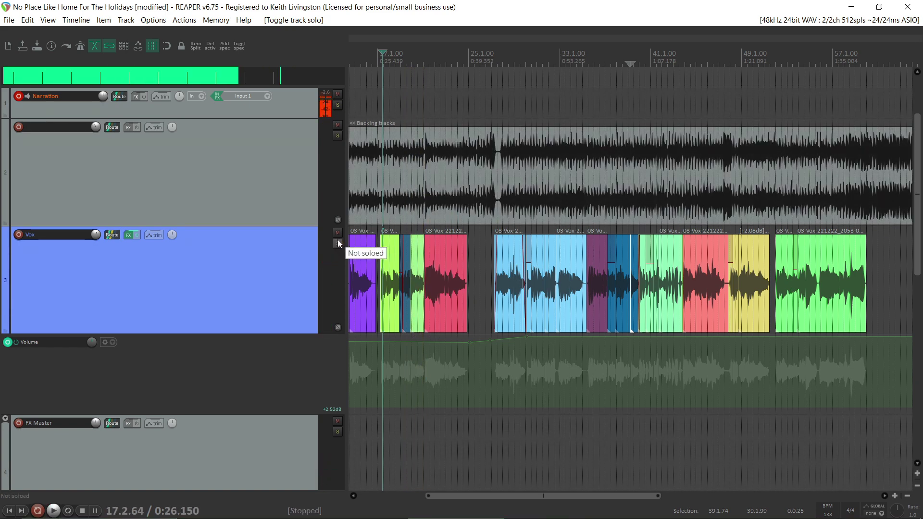
key(space)
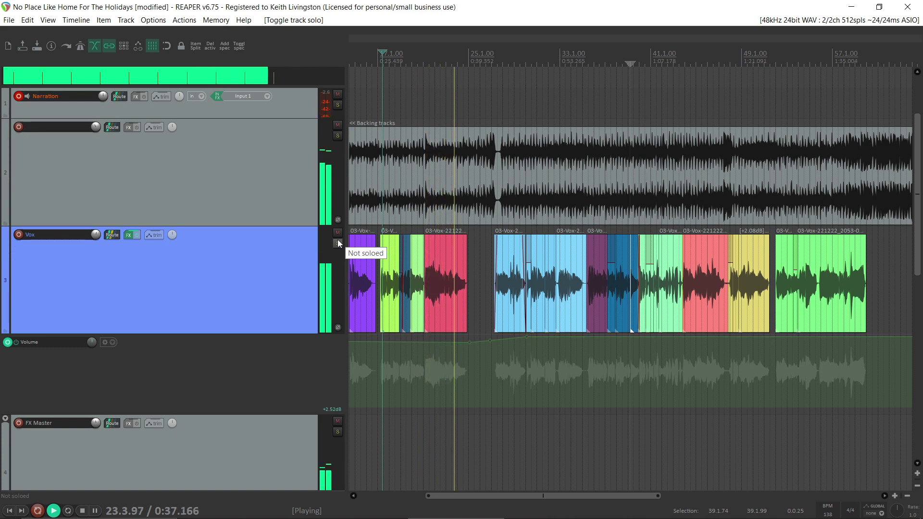
Stop the full-mix playback, leaving the play position at 17.2.64.
key(space)
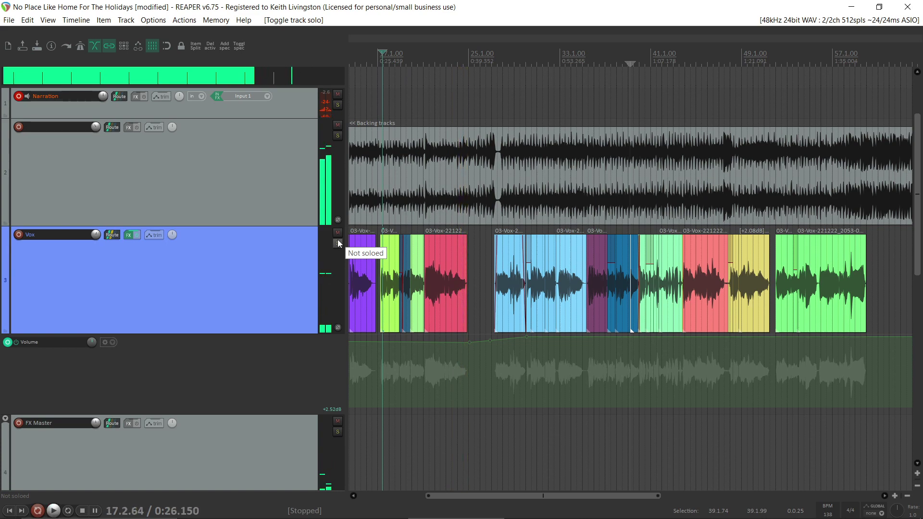